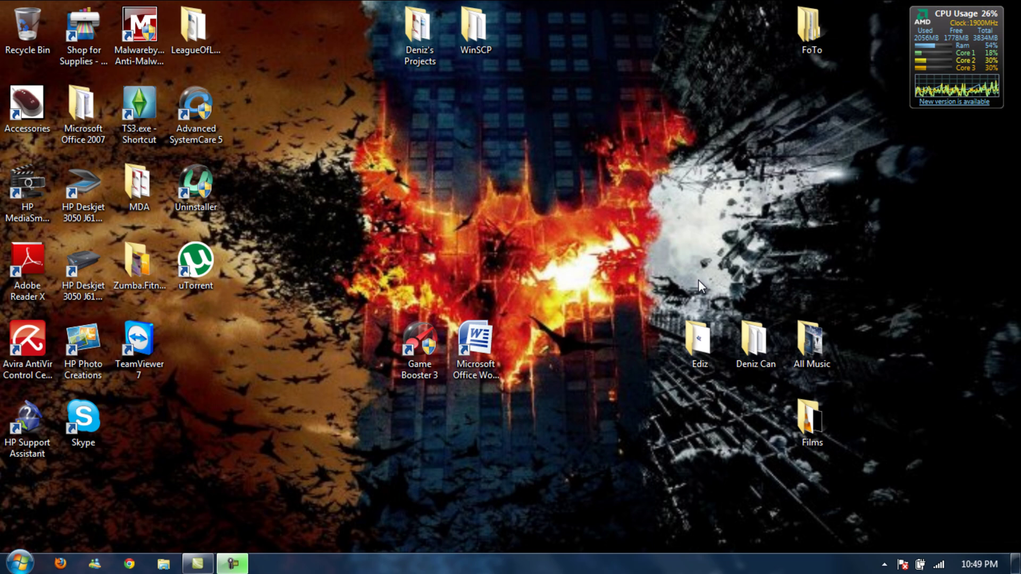
Open the Chrome browser and go to desmume.org
{"action": "left_click", "coordinate": [129, 563]}
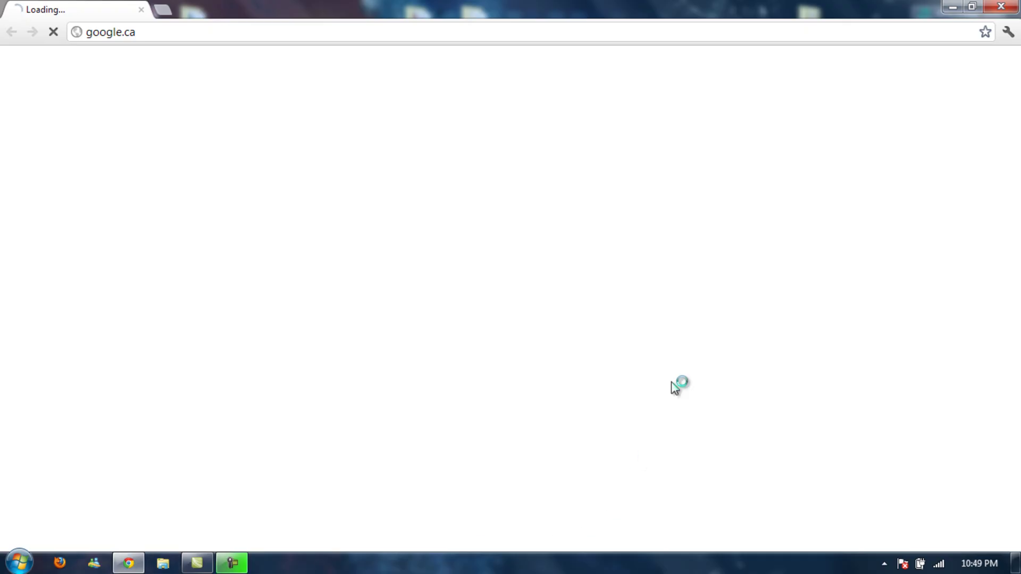
{"action": "left_click", "coordinate": [202, 32]}
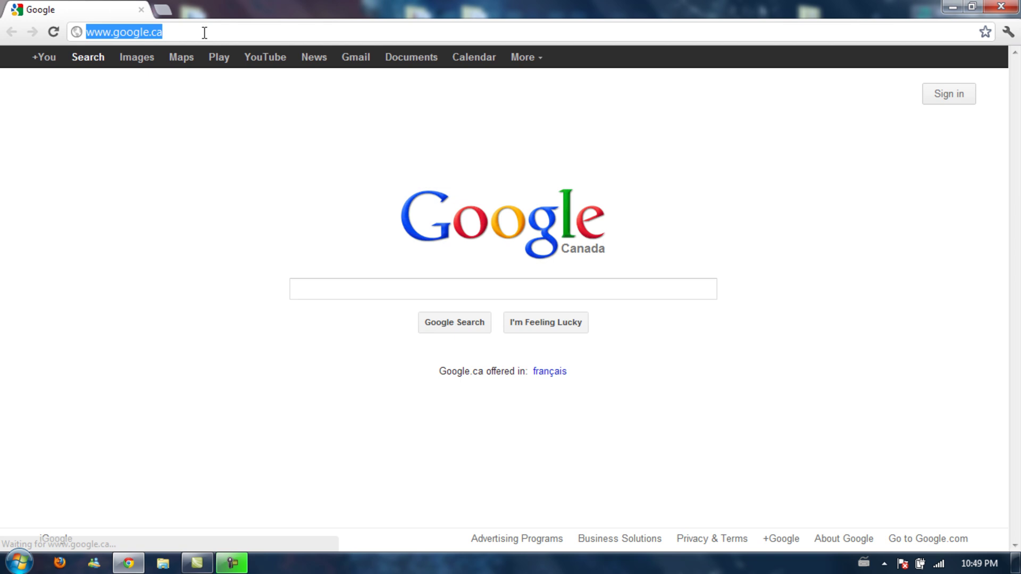
{"action": "type", "text": "des"}
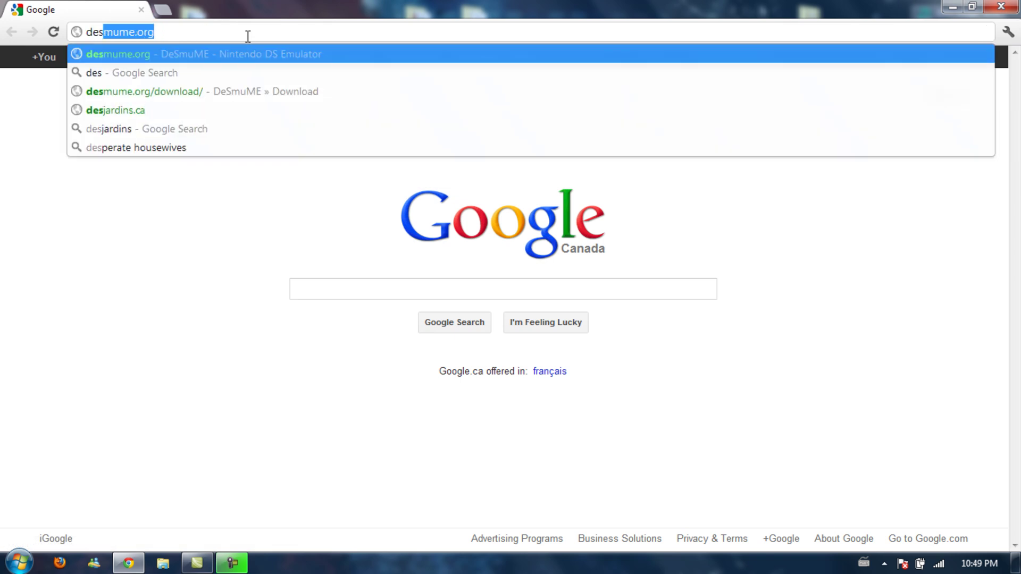
{"action": "type", "text": "mem"}
{"action": "key", "text": "BackSpace"}
{"action": "key", "text": "BackSpace"}
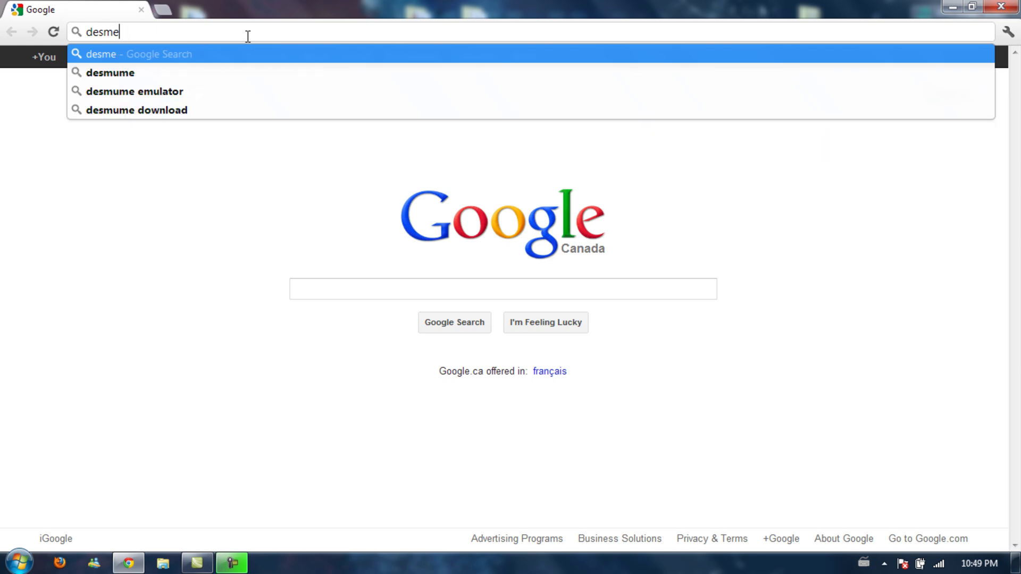
{"action": "type", "text": "ume.org"}
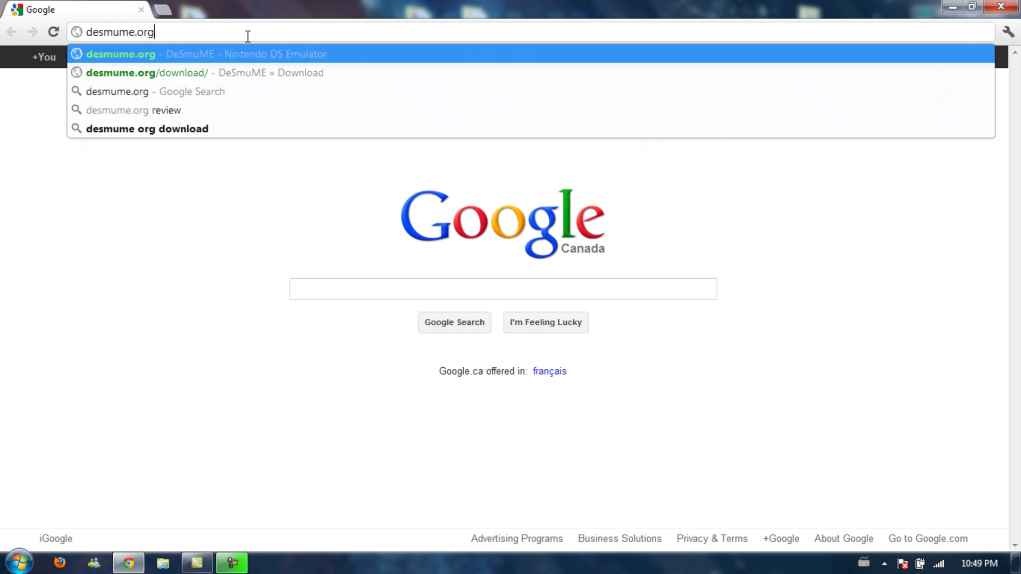
{"action": "key", "text": "Return"}
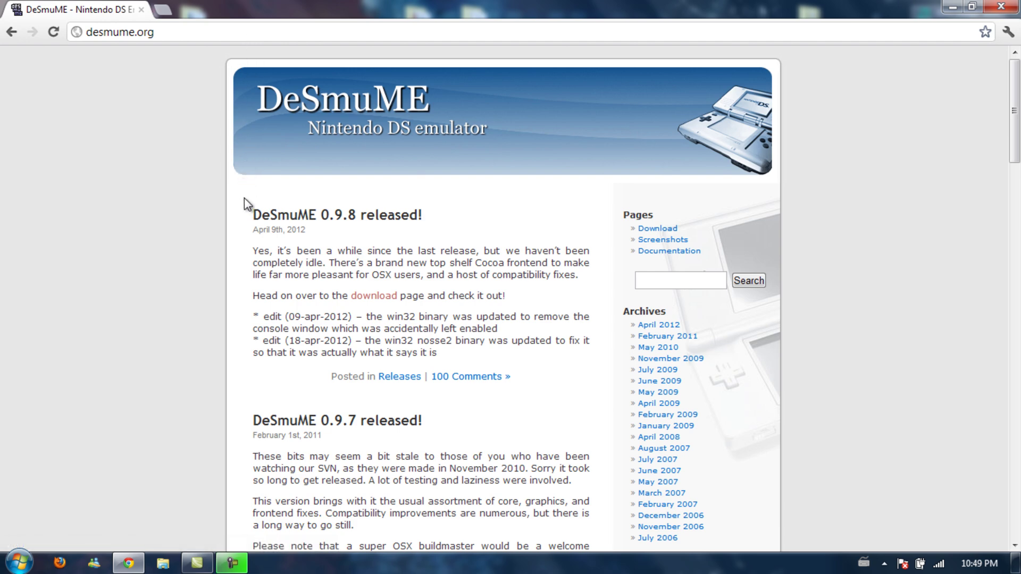
Open the DeSmuME 0.9.8 download page and look over its Windows and Mac download options
{"action": "left_click_drag", "start_coordinate": [244, 197], "coordinate": [318, 229]}
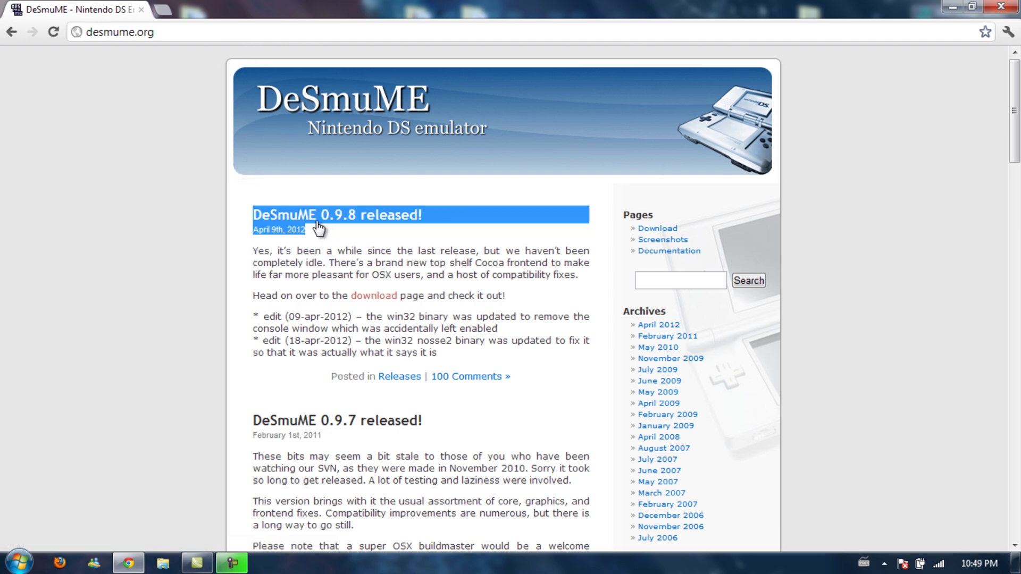
{"action": "left_click", "coordinate": [326, 236]}
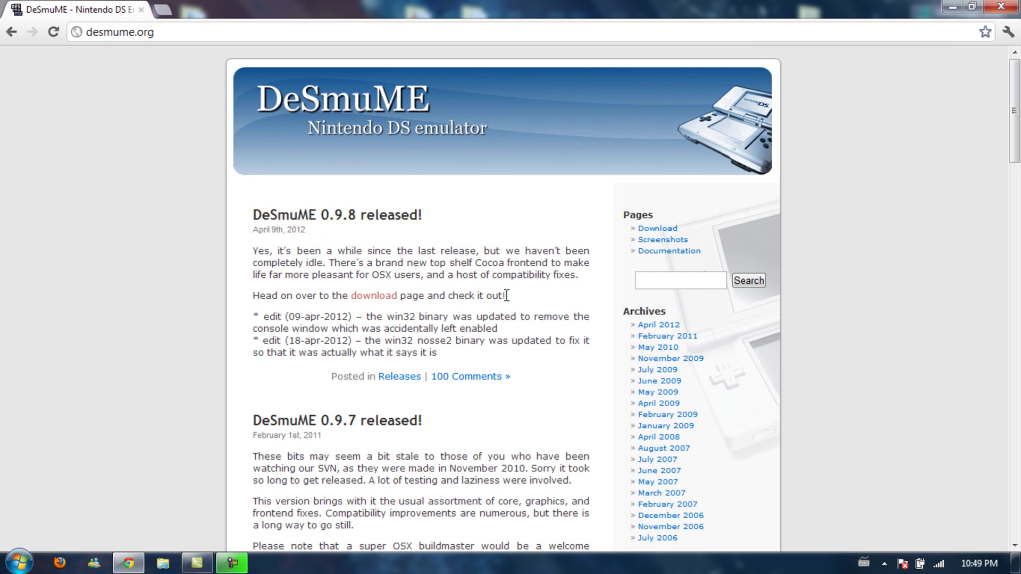
{"action": "left_click", "coordinate": [388, 297]}
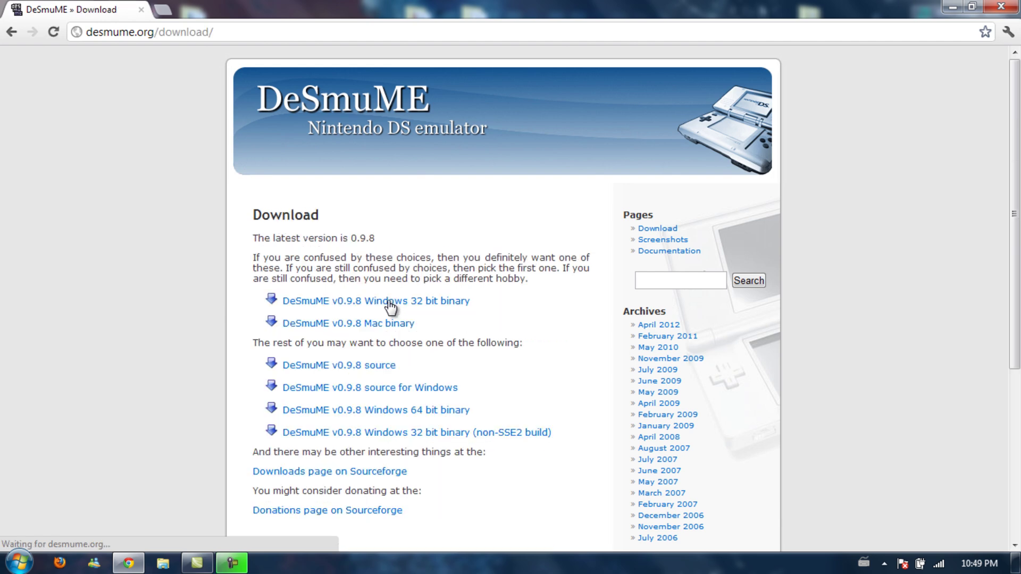
{"action": "left_click_drag", "start_coordinate": [1016, 164], "coordinate": [1018, 207]}
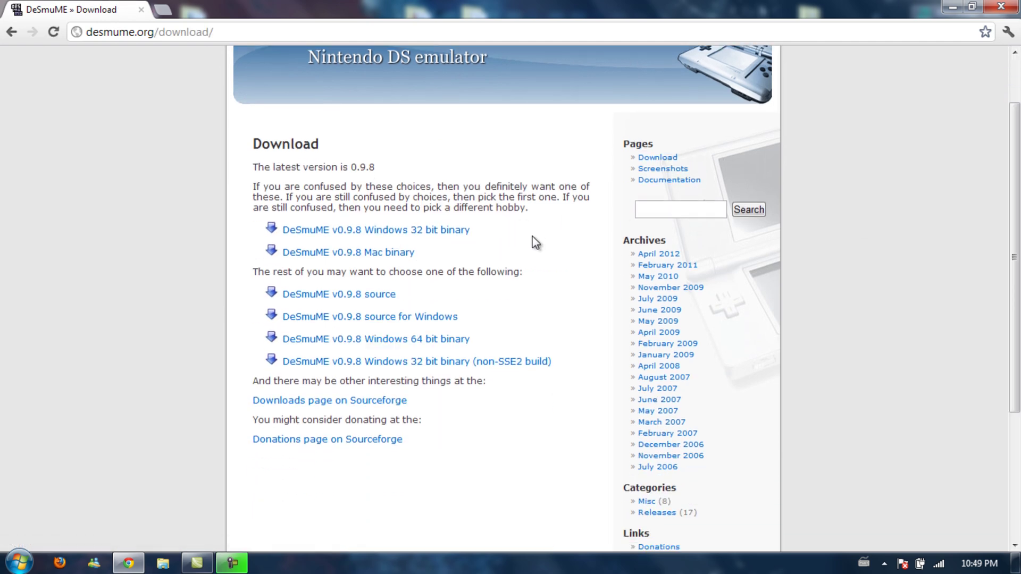
{"action": "left_click_drag", "start_coordinate": [534, 241], "coordinate": [290, 228]}
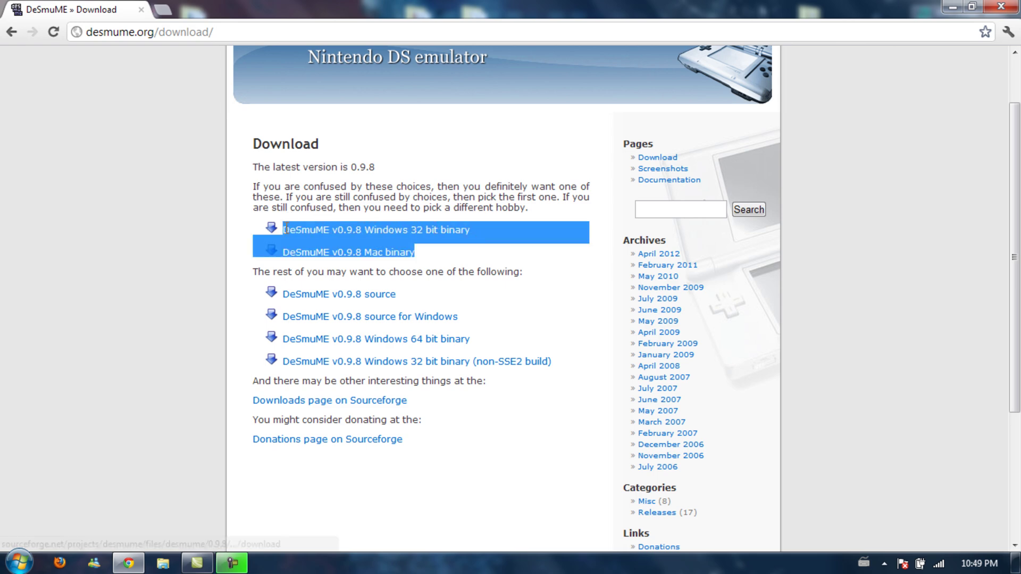
{"action": "left_click", "coordinate": [536, 239]}
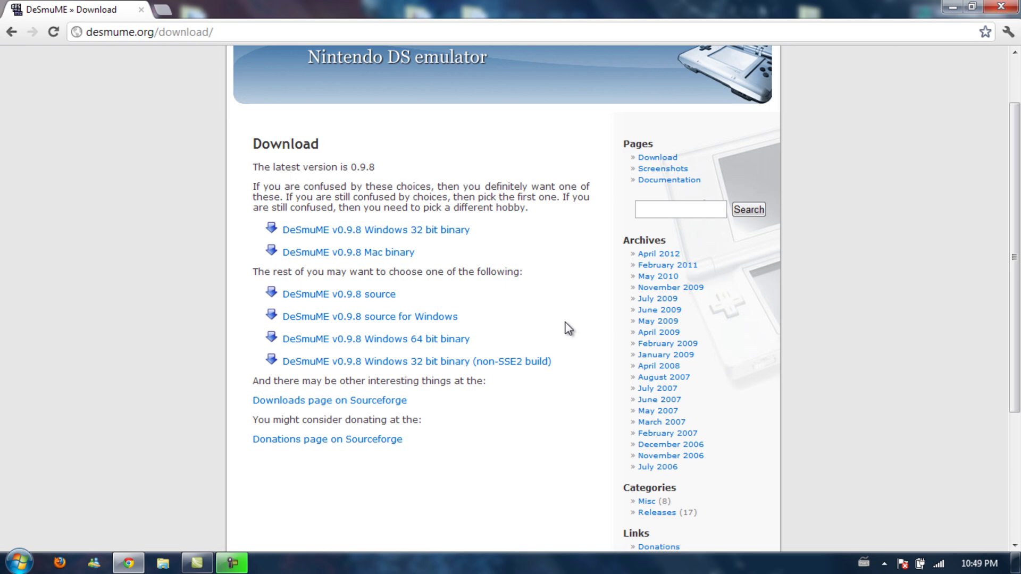
{"action": "left_click_drag", "start_coordinate": [498, 336], "coordinate": [581, 335]}
{"action": "left_click", "coordinate": [585, 315]}
Check the computer's system properties for the operating system type, and close the System window
{"action": "key", "text": "super"}
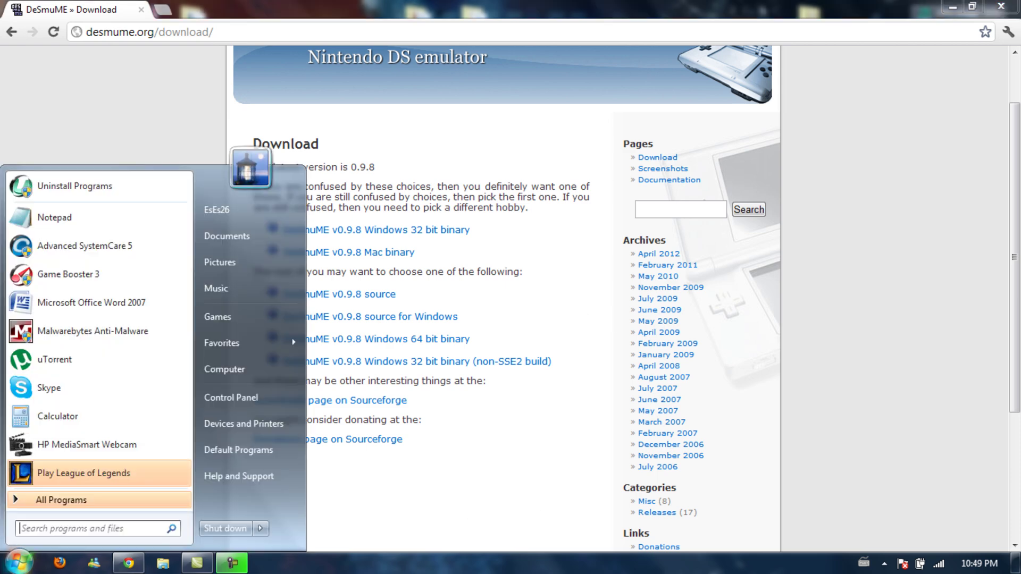
{"action": "right_click", "coordinate": [236, 371]}
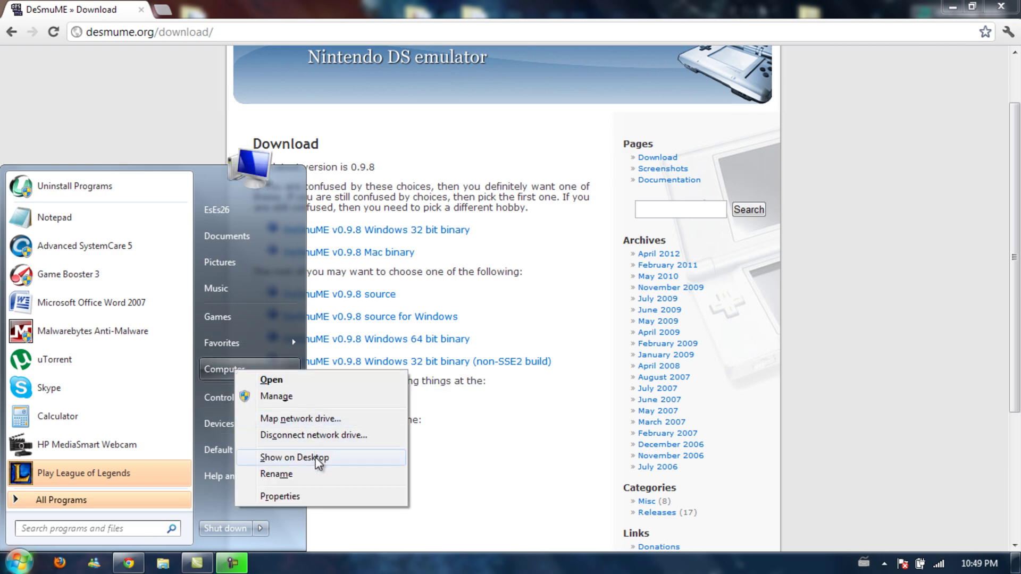
{"action": "key", "text": "Escape"}
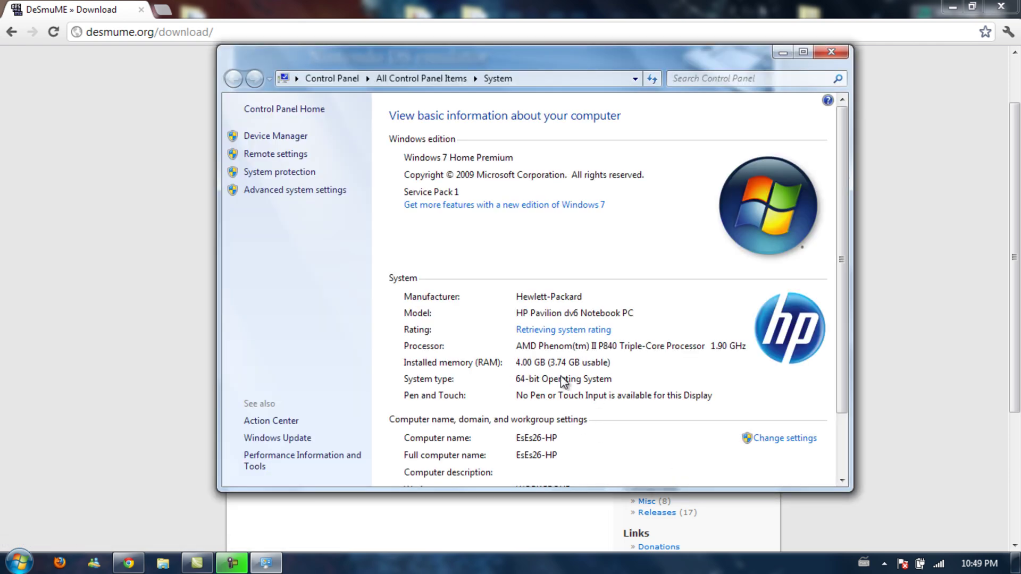
{"action": "left_click", "coordinate": [841, 56]}
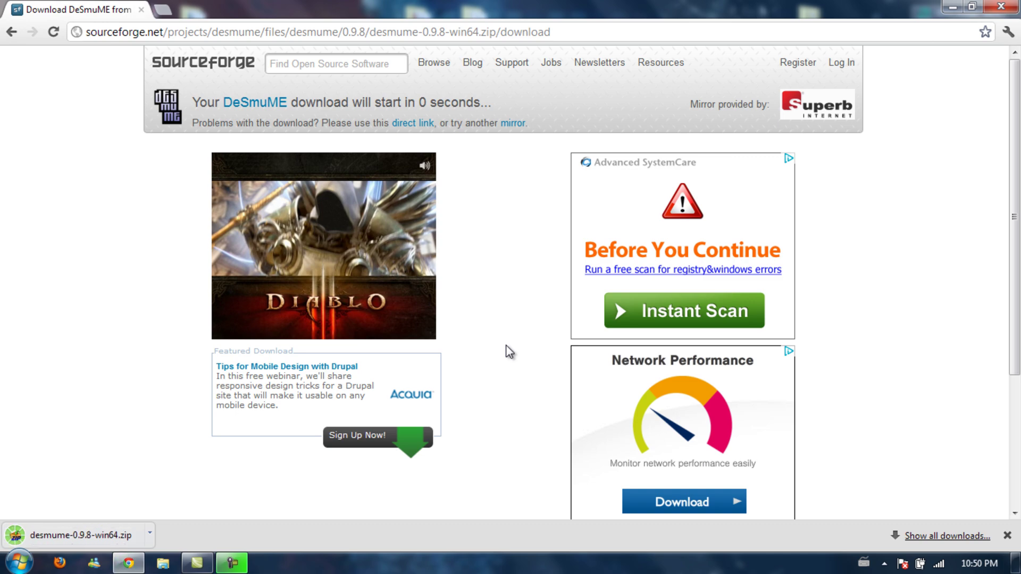
Show the downloaded desmume-0.9.8-win64.zip in its folder, move it to the desktop, and close the folder window
{"action": "left_click", "coordinate": [150, 532]}
{"action": "left_click", "coordinate": [183, 491]}
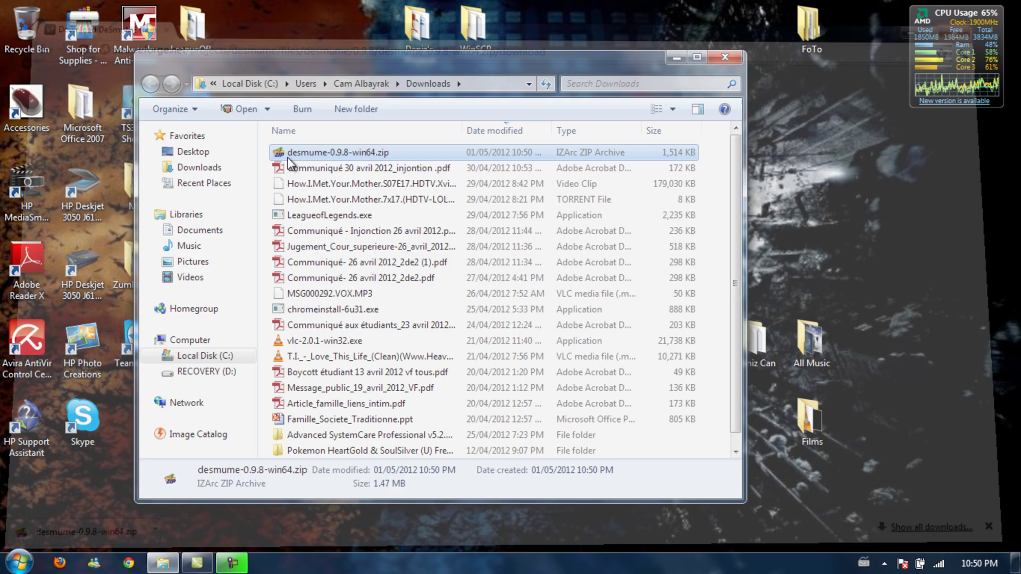
{"action": "left_click_drag", "start_coordinate": [291, 154], "coordinate": [783, 255]}
{"action": "left_click", "coordinate": [723, 58]}
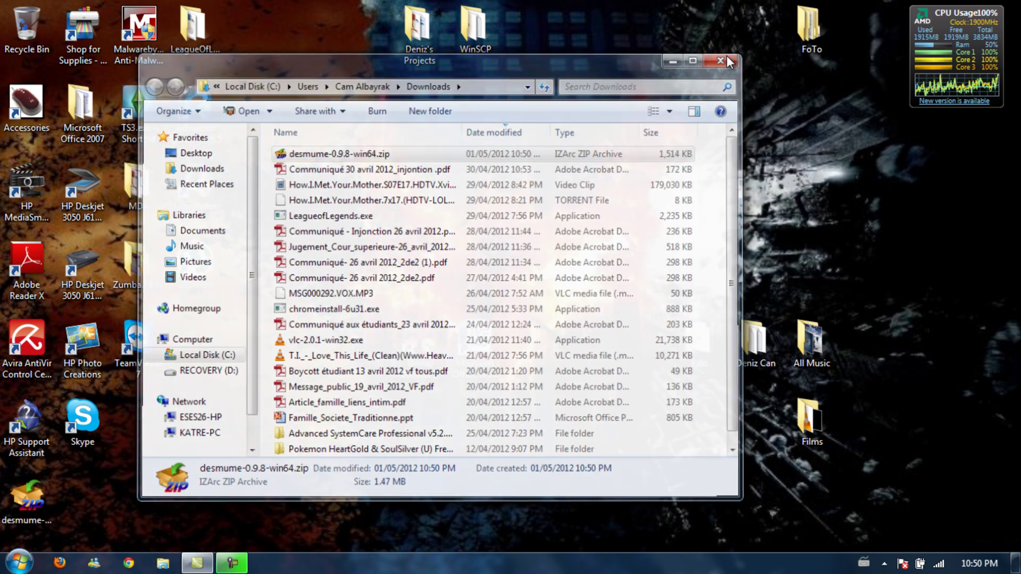
Reposition the desmume-0.9.8-win64.zip icon in the free desktop area near the centre of the wallpaper
{"action": "left_click_drag", "start_coordinate": [812, 159], "coordinate": [707, 242]}
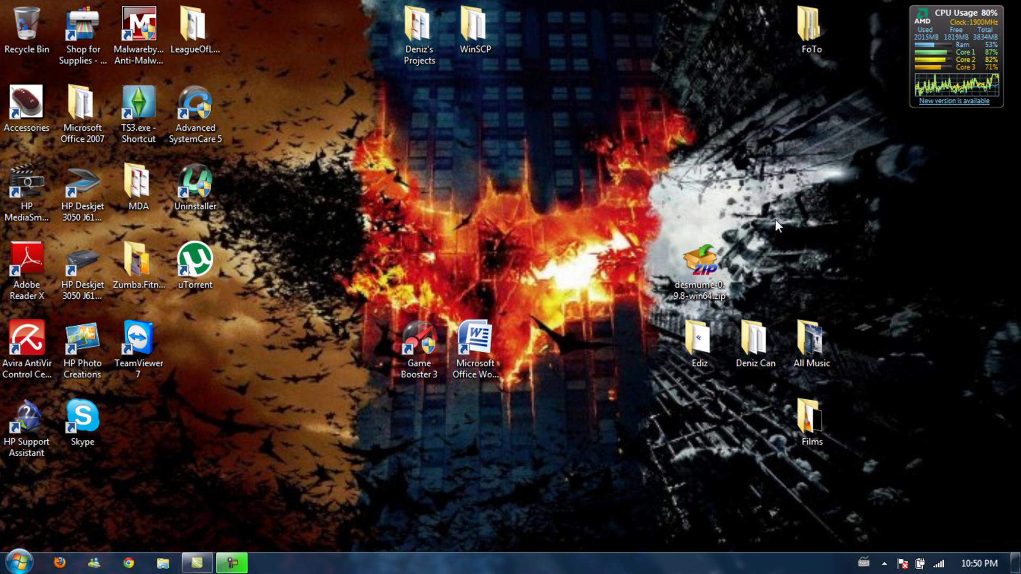
{"action": "left_click", "coordinate": [710, 276]}
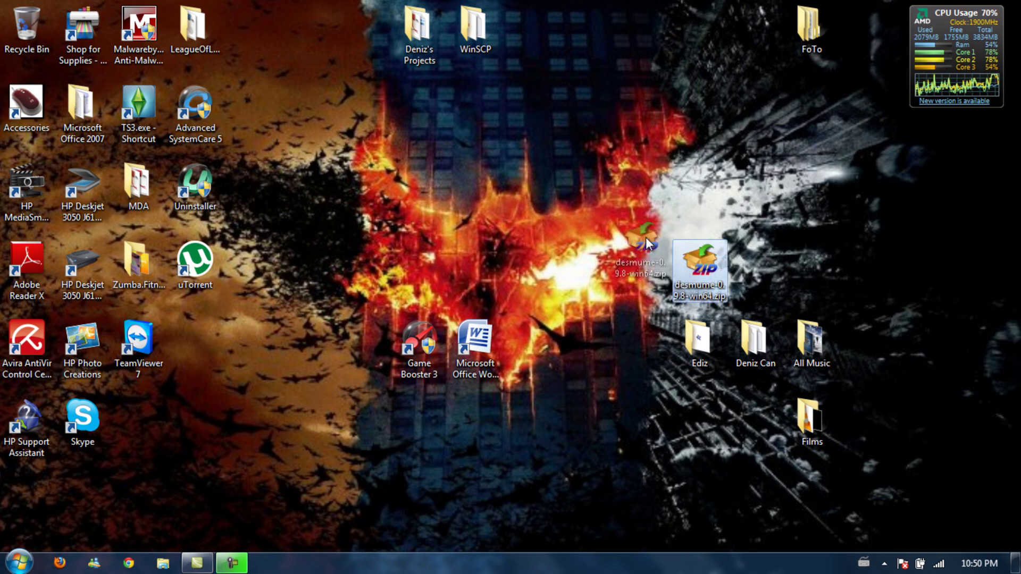
{"action": "left_click_drag", "start_coordinate": [645, 237], "coordinate": [587, 184]}
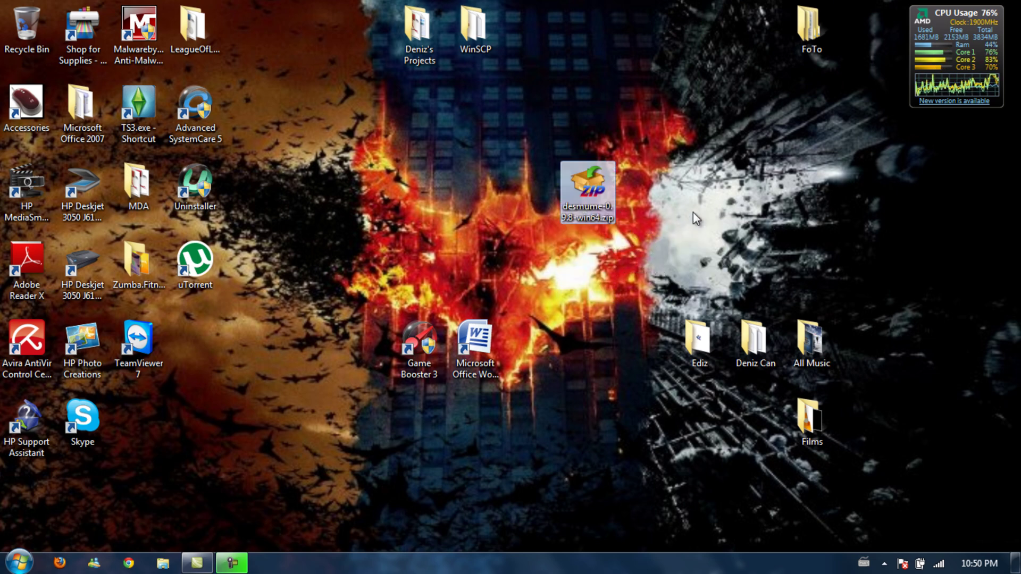
{"action": "left_click", "coordinate": [693, 211]}
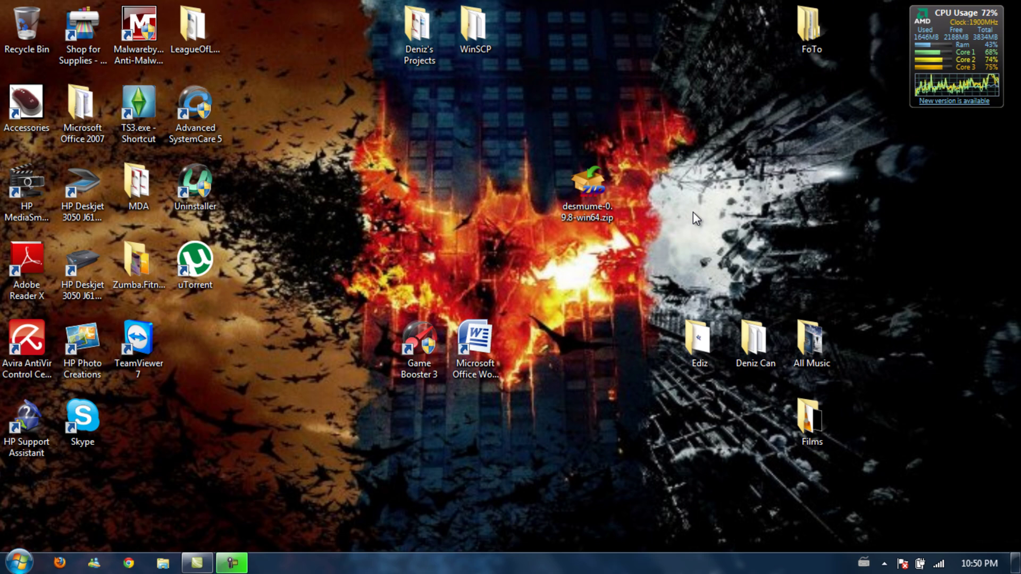
Open the desmume-0.9.8-win64.zip archive and create a new desktop folder named DeSmuME
{"action": "double_click", "coordinate": [605, 190]}
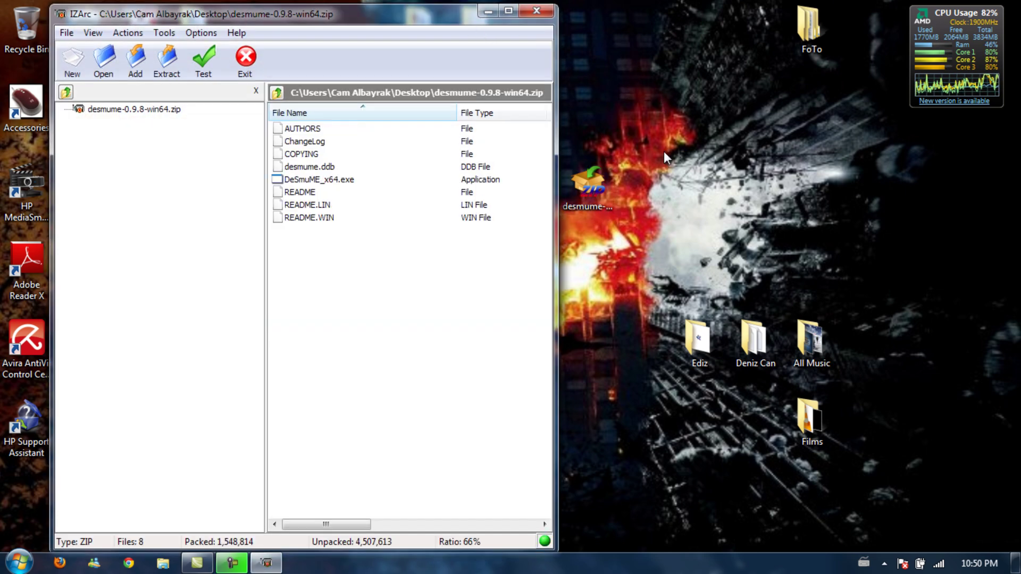
{"action": "right_click", "coordinate": [642, 189]}
{"action": "mouse_move", "coordinate": [679, 348]}
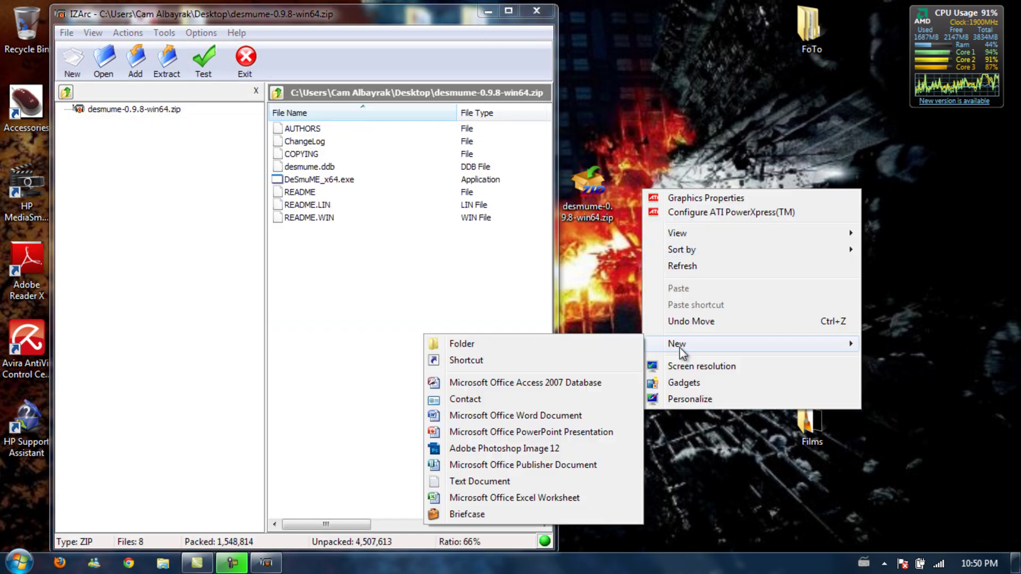
{"action": "left_click", "coordinate": [591, 348]}
{"action": "type", "text": "De"}
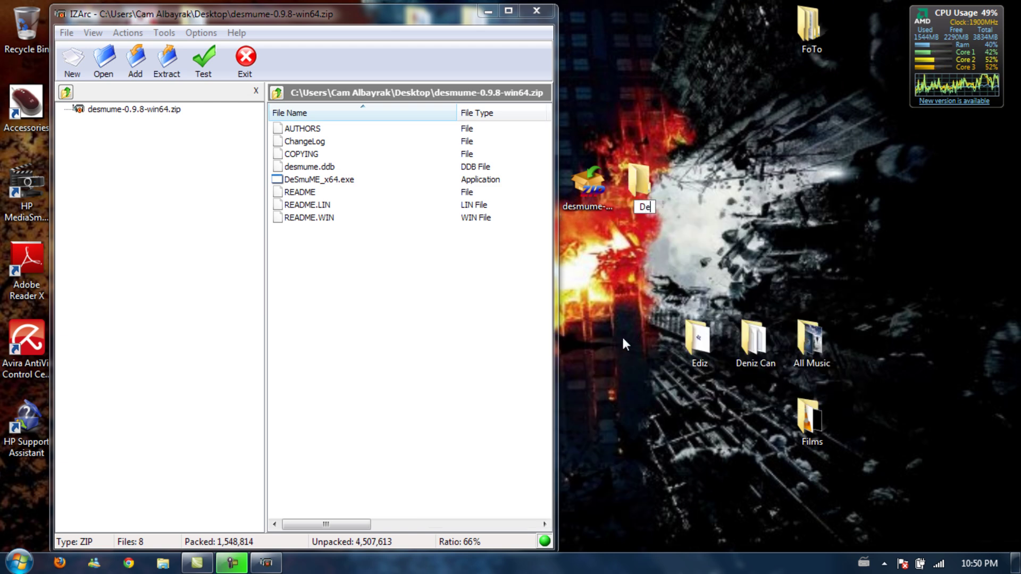
{"action": "type", "text": "SmuME"}
{"action": "key", "text": "Return"}
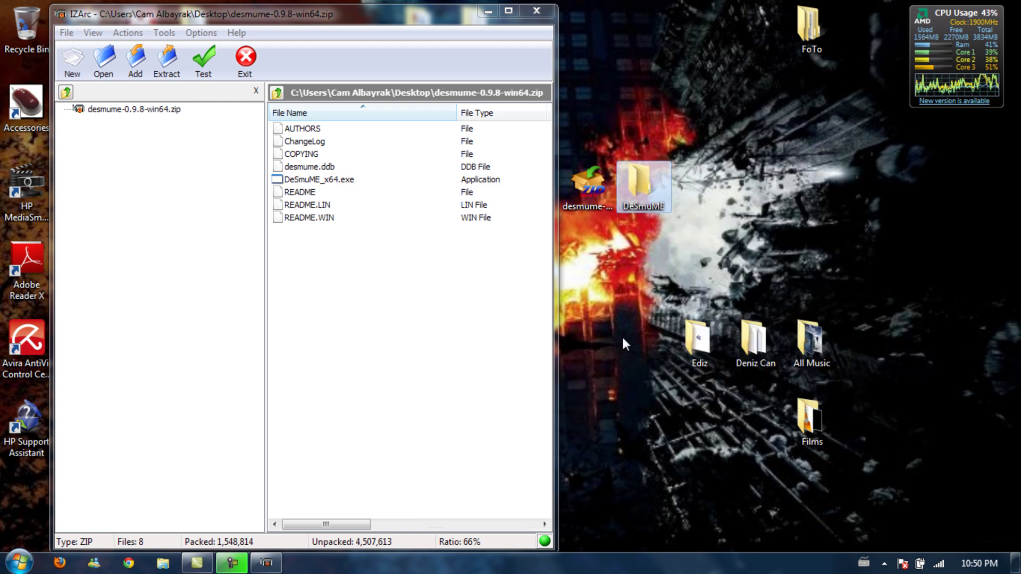
Extract all files from the archive into the DeSmuME folder, and close the archive program
{"action": "double_click", "coordinate": [649, 193]}
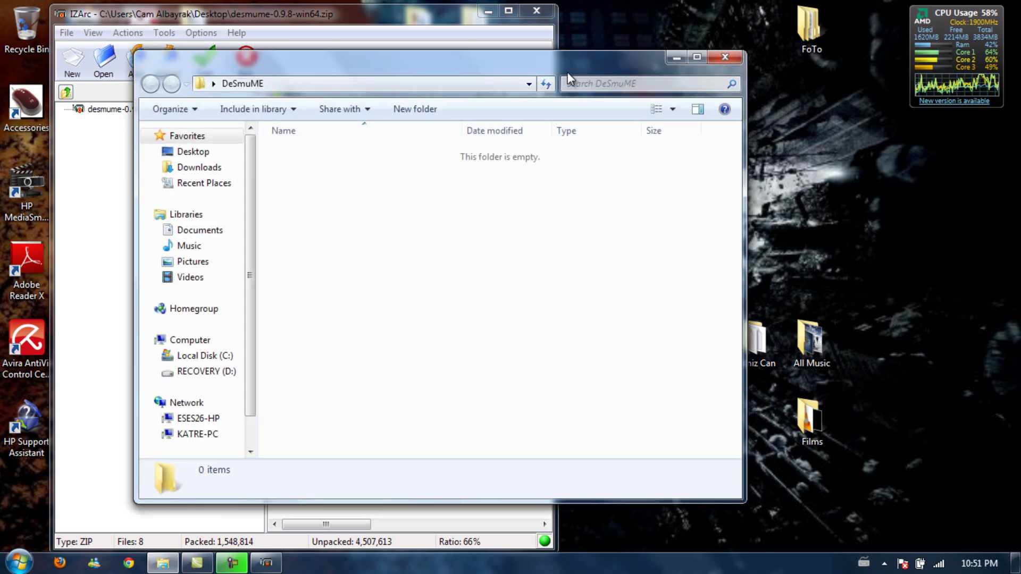
{"action": "left_click_drag", "start_coordinate": [566, 72], "coordinate": [808, 74]}
{"action": "left_click_drag", "start_coordinate": [334, 291], "coordinate": [775, 287]}
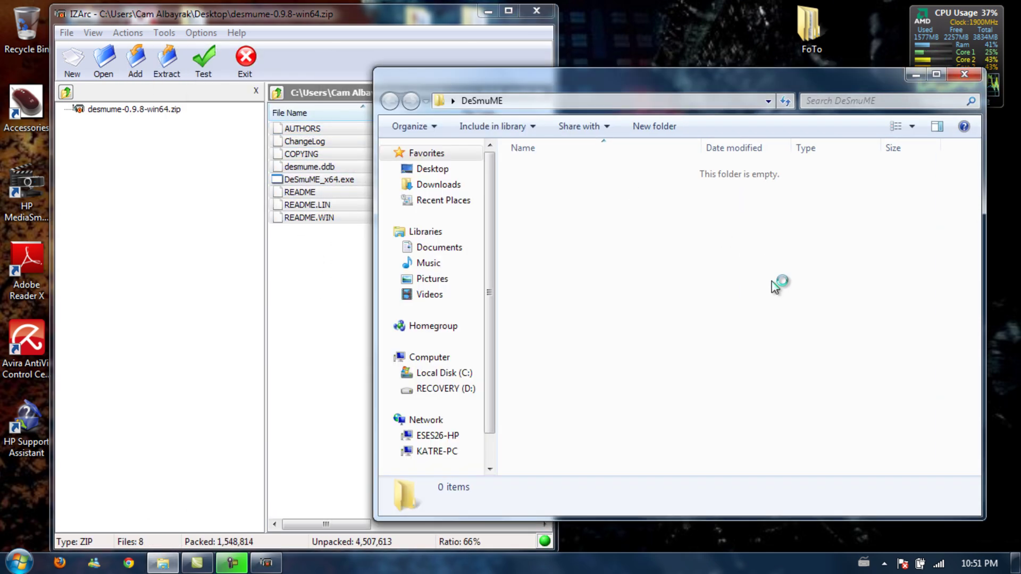
{"action": "left_click", "coordinate": [745, 342]}
{"action": "left_click", "coordinate": [488, 25]}
{"action": "left_click", "coordinate": [533, 11]}
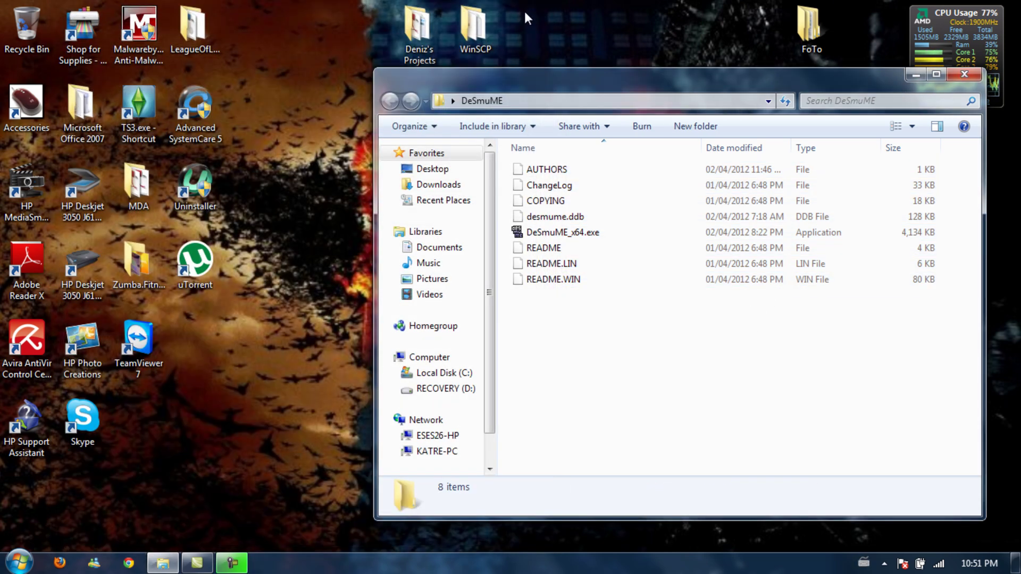
Launch DeSmuME_x64.exe from the DeSmuME folder, close the folder, and move the emulator window to the middle of the desktop
{"action": "left_click_drag", "start_coordinate": [595, 85], "coordinate": [413, 84]}
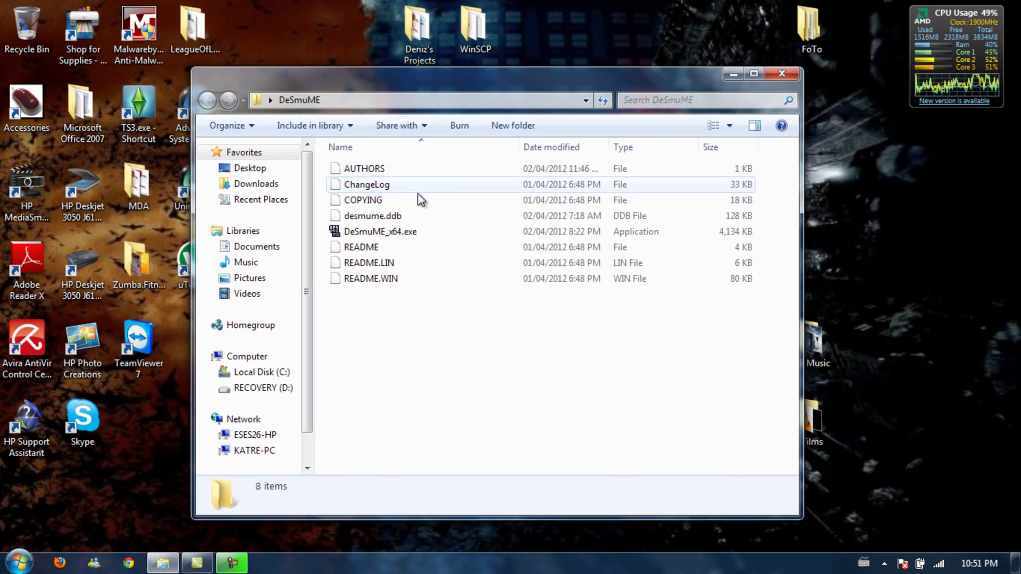
{"action": "double_click", "coordinate": [375, 232]}
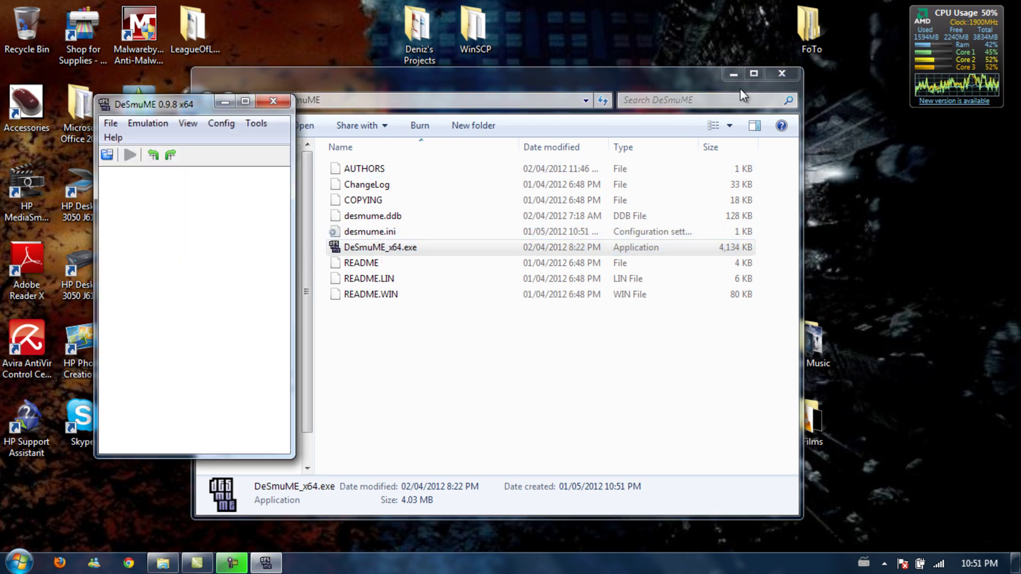
{"action": "left_click", "coordinate": [782, 73]}
{"action": "left_click_drag", "start_coordinate": [135, 114], "coordinate": [484, 116]}
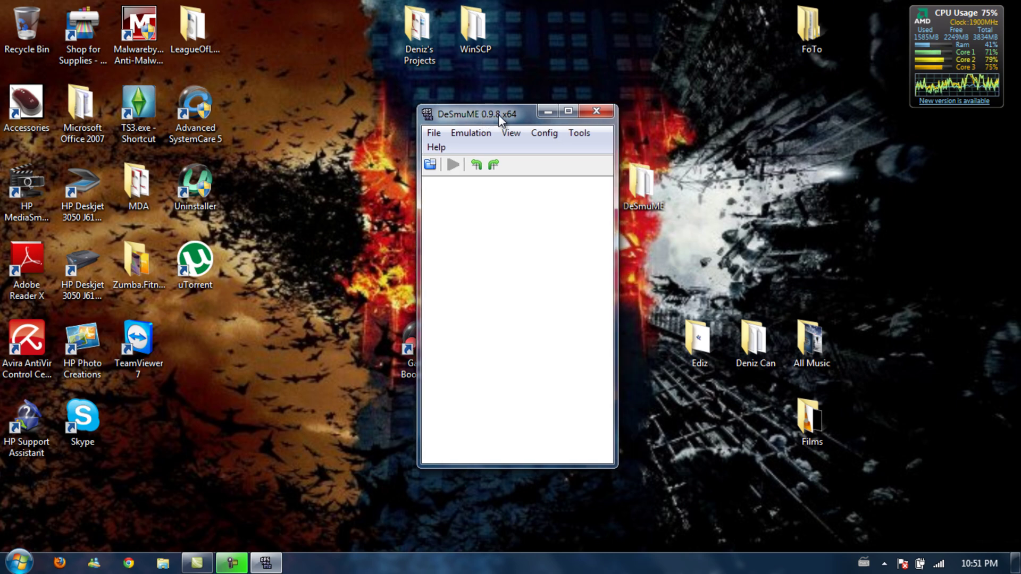
In the 3D settings, keep the SoftRasterizer renderer and disable high-precision color interpolation, edge marking and fog
{"action": "left_click", "coordinate": [553, 133]}
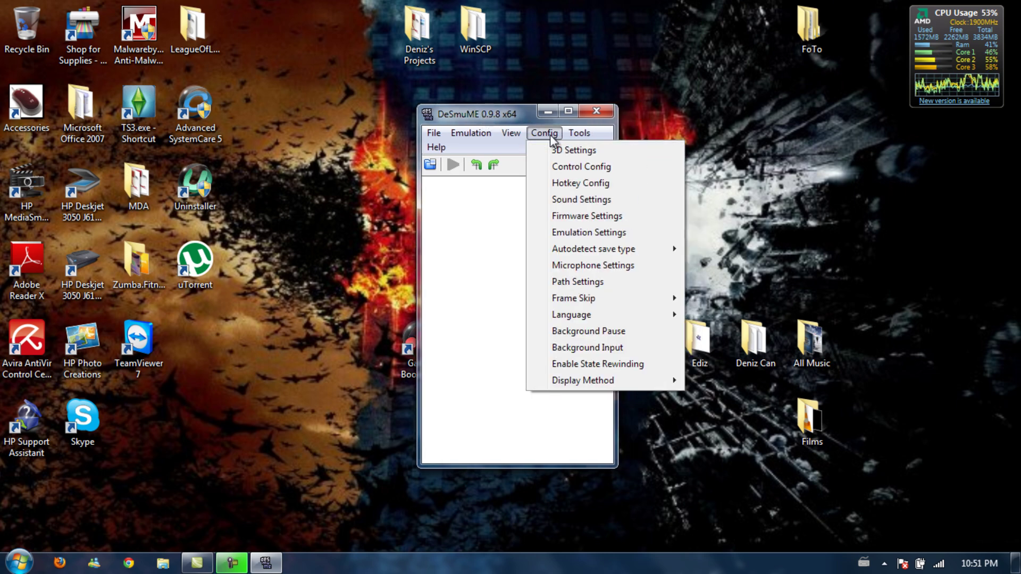
{"action": "left_click", "coordinate": [559, 148]}
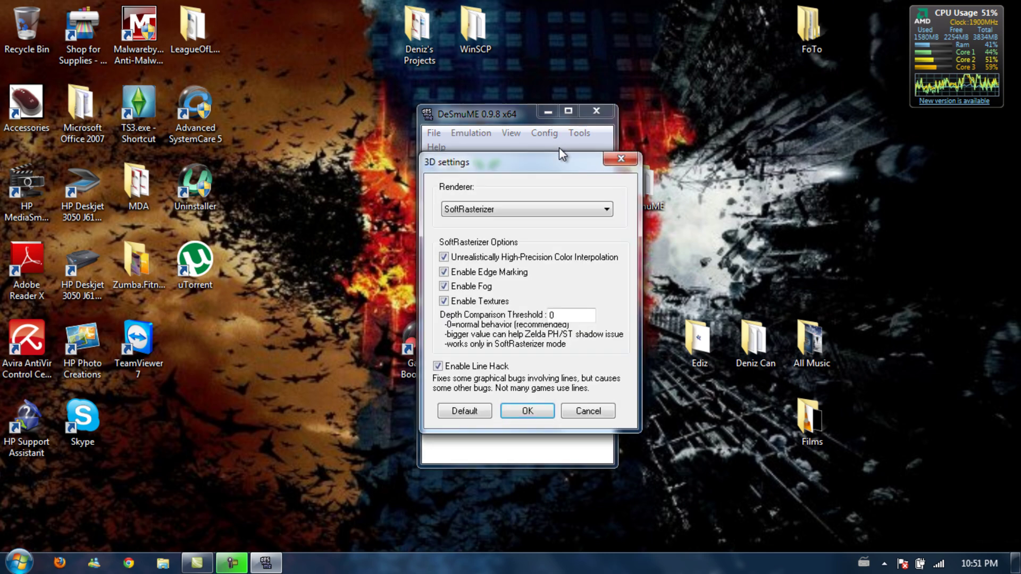
{"action": "left_click", "coordinate": [606, 208]}
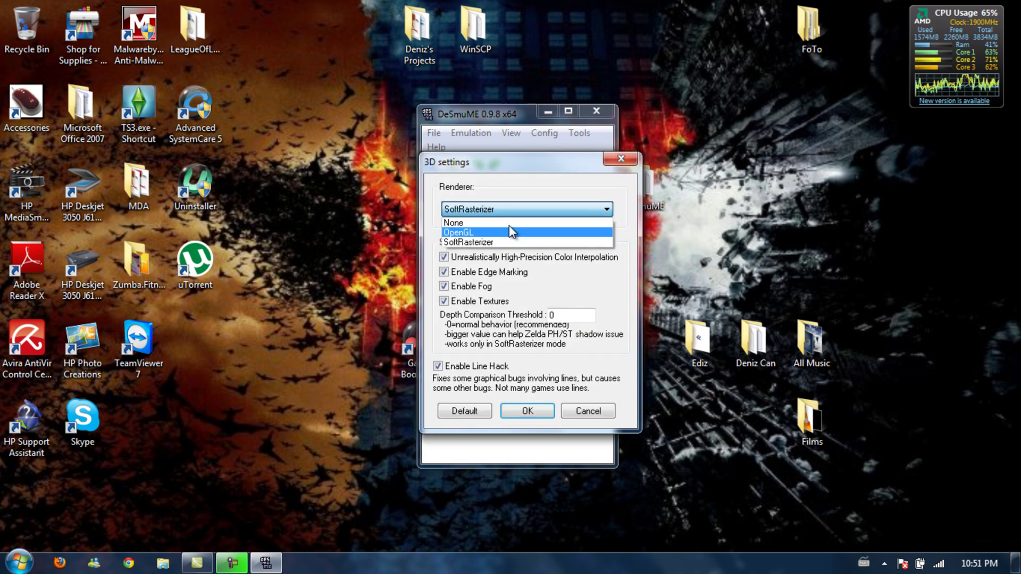
{"action": "left_click", "coordinate": [473, 244]}
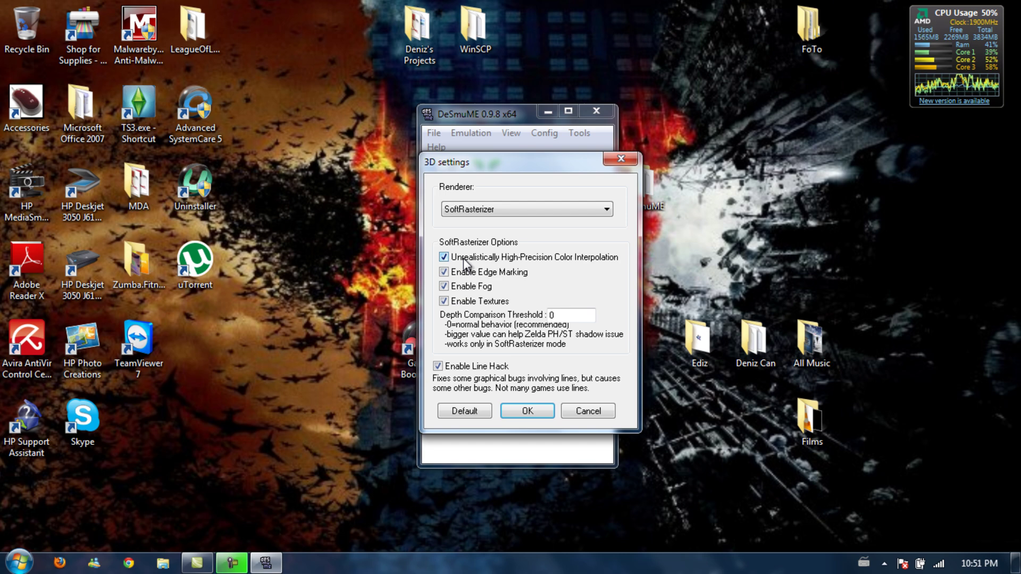
{"action": "left_click", "coordinate": [457, 273]}
{"action": "left_click", "coordinate": [458, 288]}
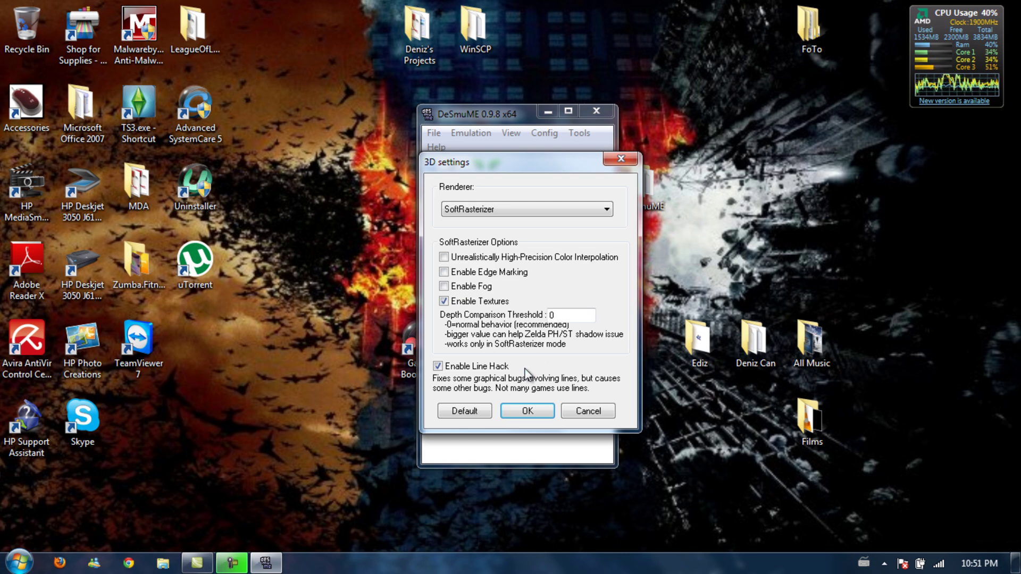
{"action": "left_click", "coordinate": [527, 410]}
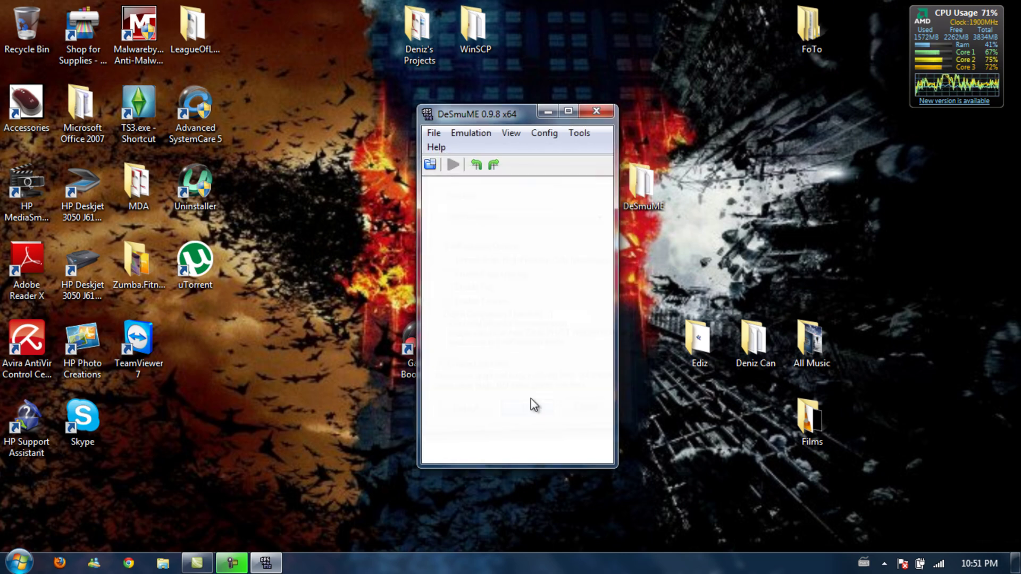
Review the button mappings in the control configuration, and examine the main hotkey assignments
{"action": "left_click", "coordinate": [532, 134]}
{"action": "left_click", "coordinate": [577, 170]}
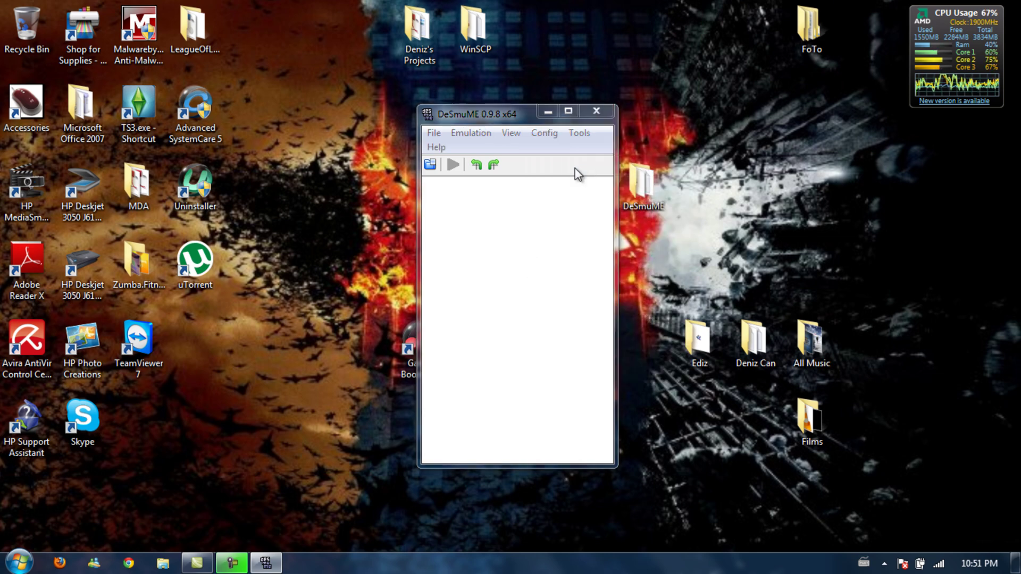
{"action": "left_click_drag", "start_coordinate": [551, 166], "coordinate": [473, 158]}
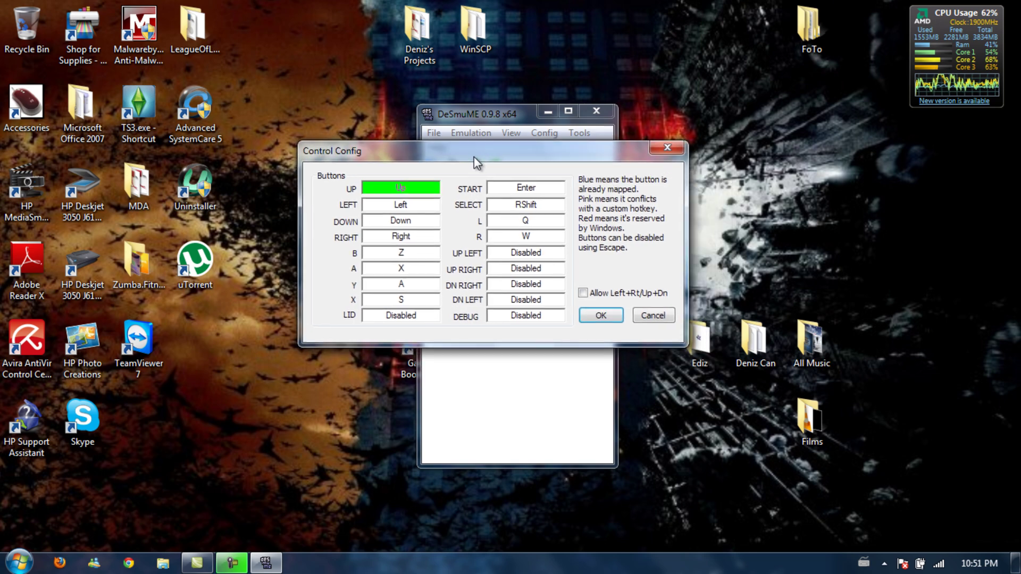
{"action": "left_click", "coordinate": [601, 315]}
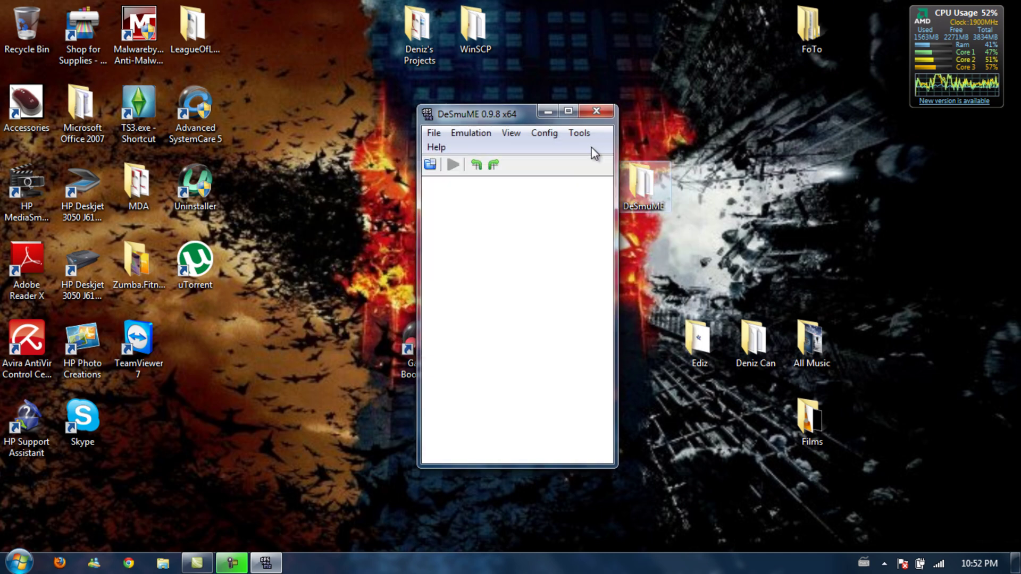
{"action": "left_click", "coordinate": [547, 138]}
{"action": "left_click", "coordinate": [574, 183]}
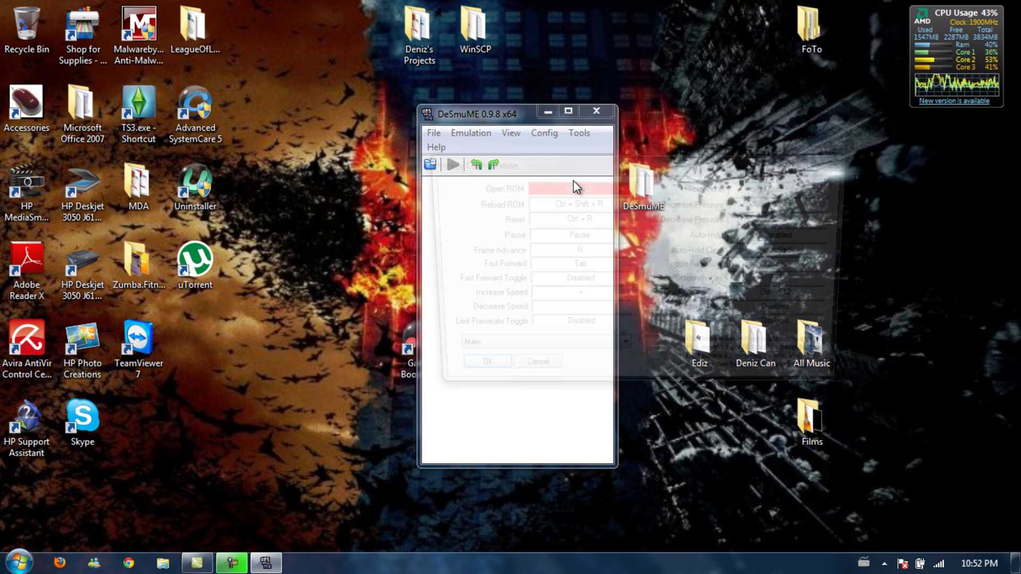
{"action": "left_click_drag", "start_coordinate": [399, 140], "coordinate": [486, 142]}
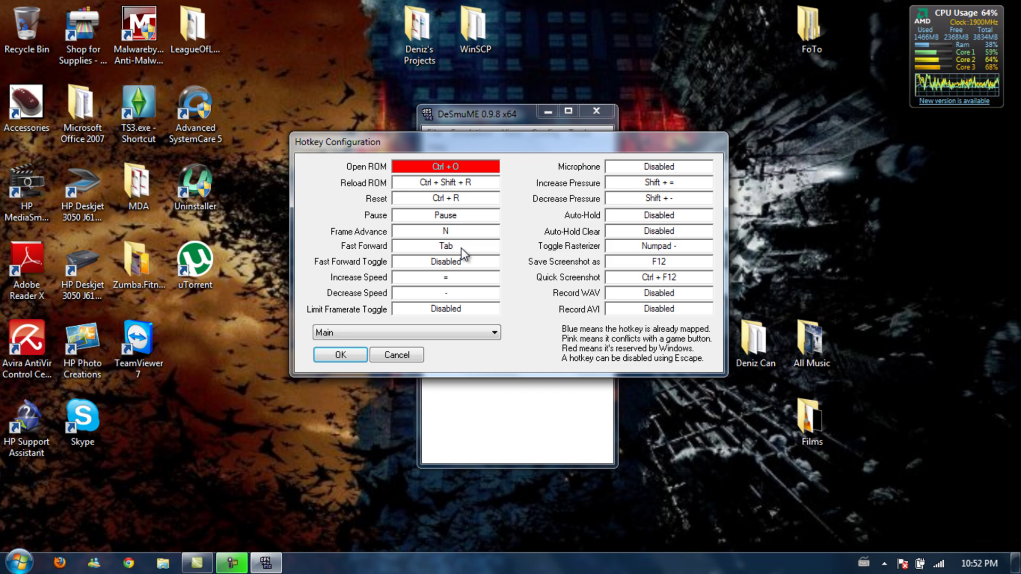
{"action": "key", "text": "Return"}
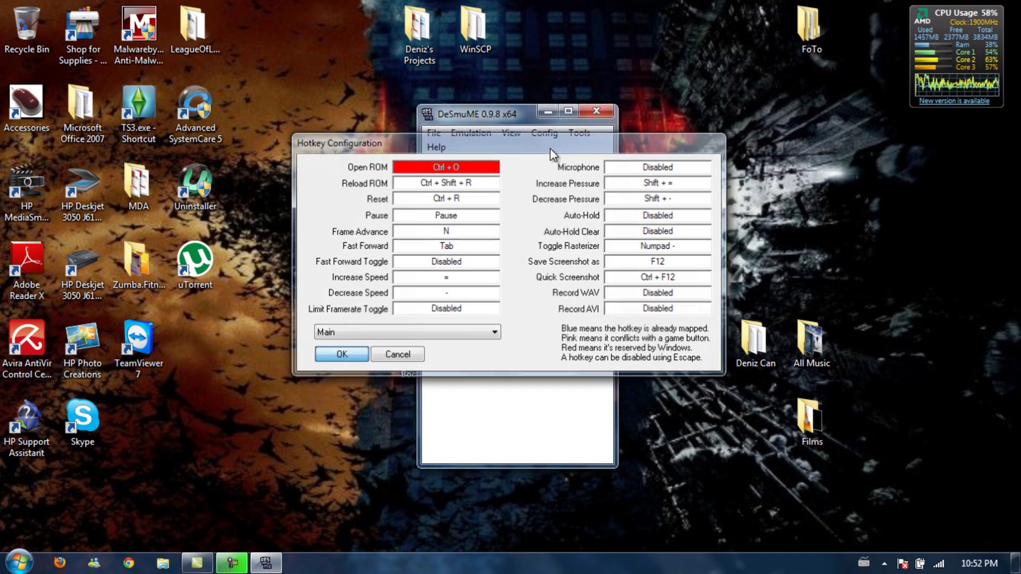
Set the sound interpolation to None (fastest, sounds bad) in the sound settings
{"action": "left_click", "coordinate": [544, 133]}
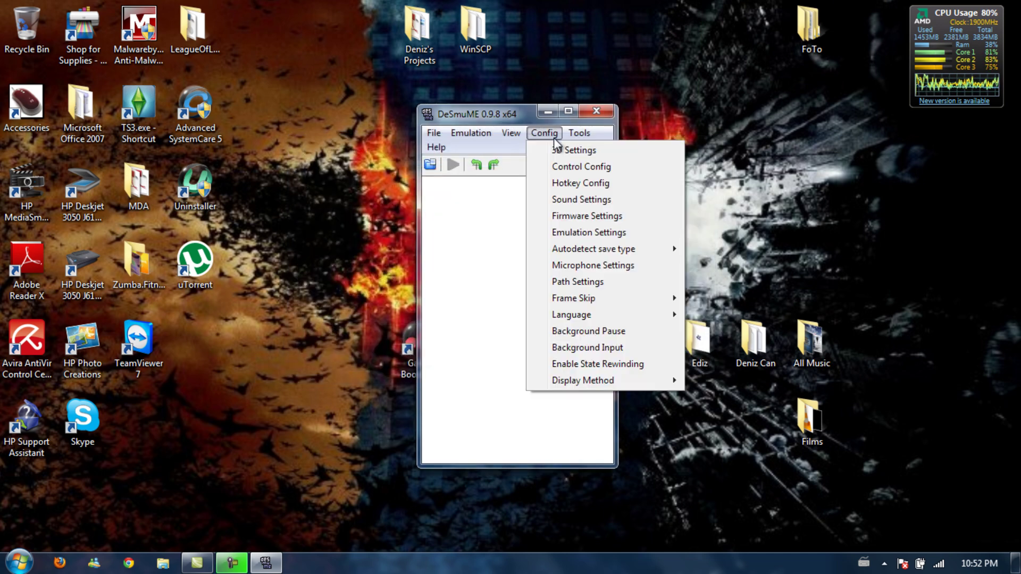
{"action": "left_click", "coordinate": [591, 199]}
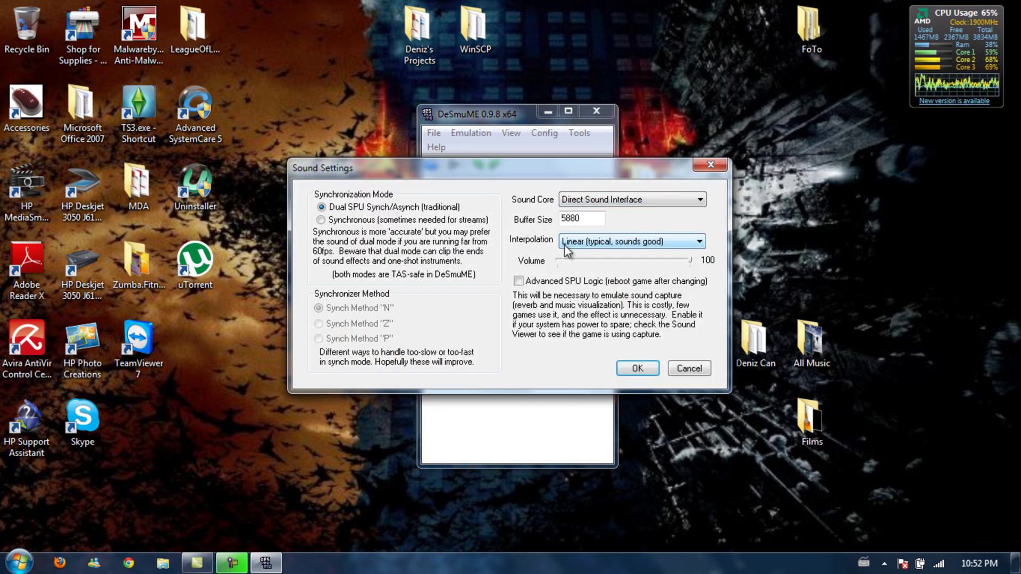
{"action": "left_click", "coordinate": [617, 243]}
{"action": "left_click", "coordinate": [593, 258]}
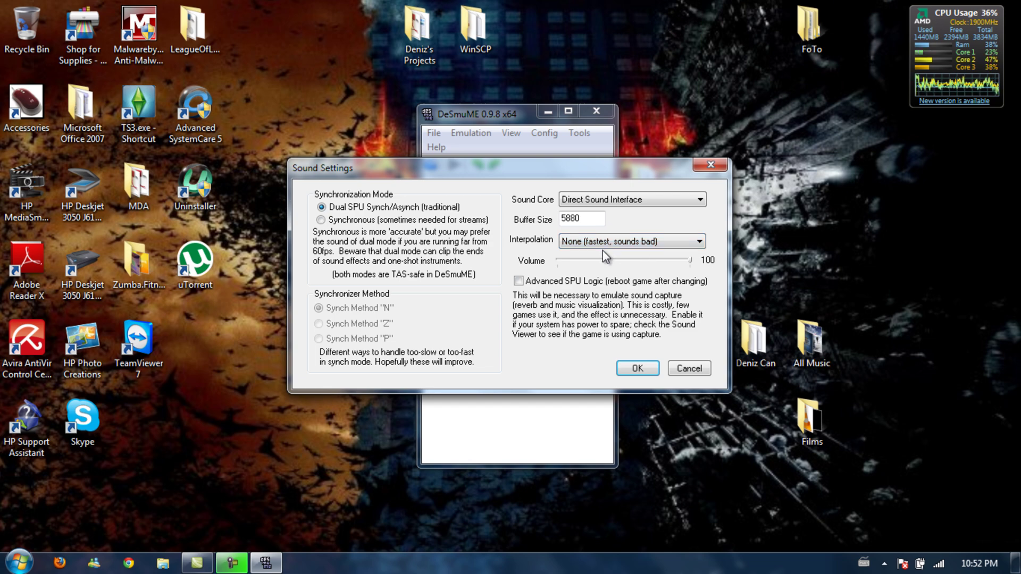
{"action": "left_click", "coordinate": [637, 368]}
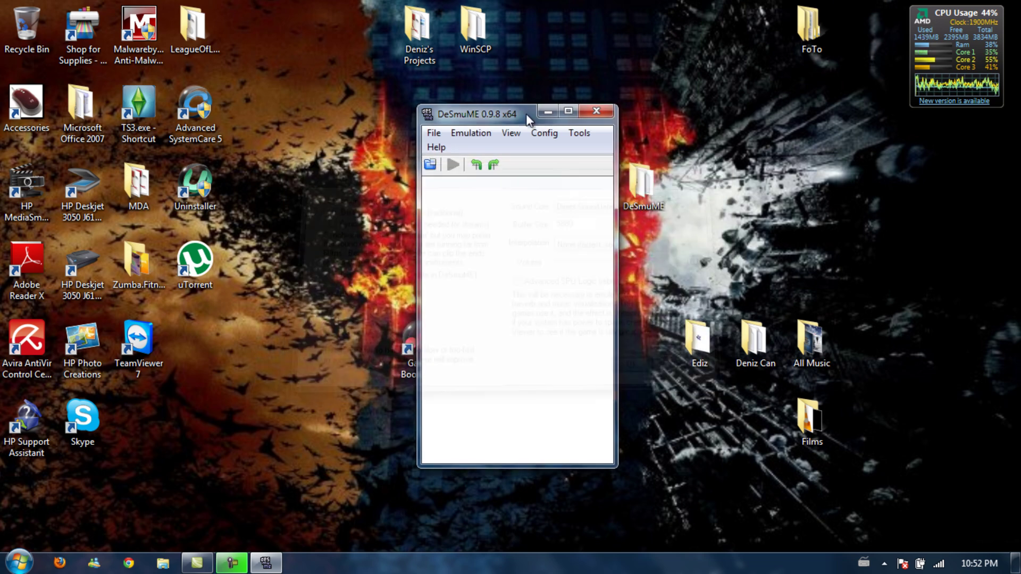
In the firmware settings, enter the player's nickname and replace the message with "poop"
{"action": "left_click", "coordinate": [546, 134]}
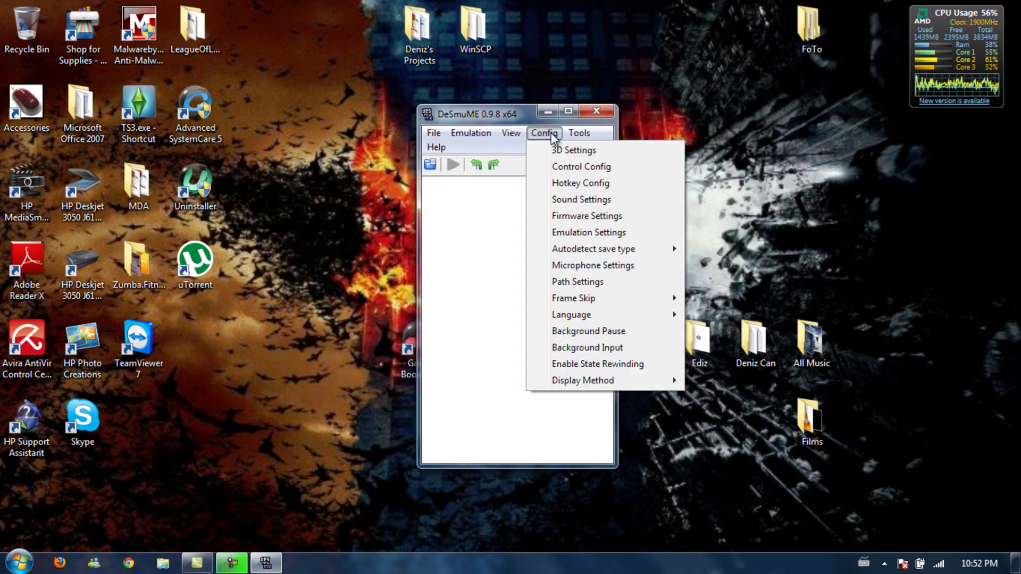
{"action": "left_click", "coordinate": [594, 216]}
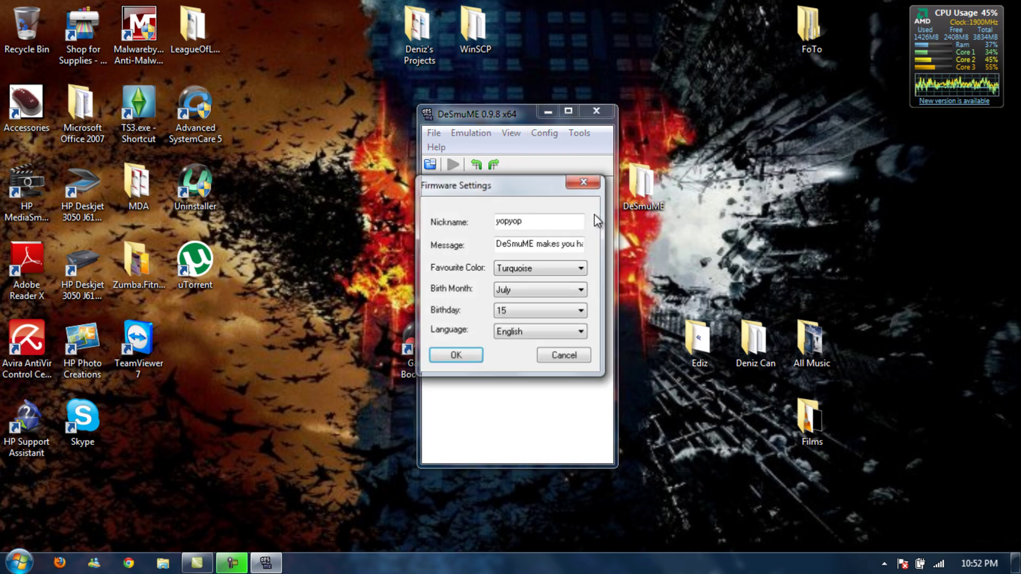
{"action": "double_click", "coordinate": [556, 223]}
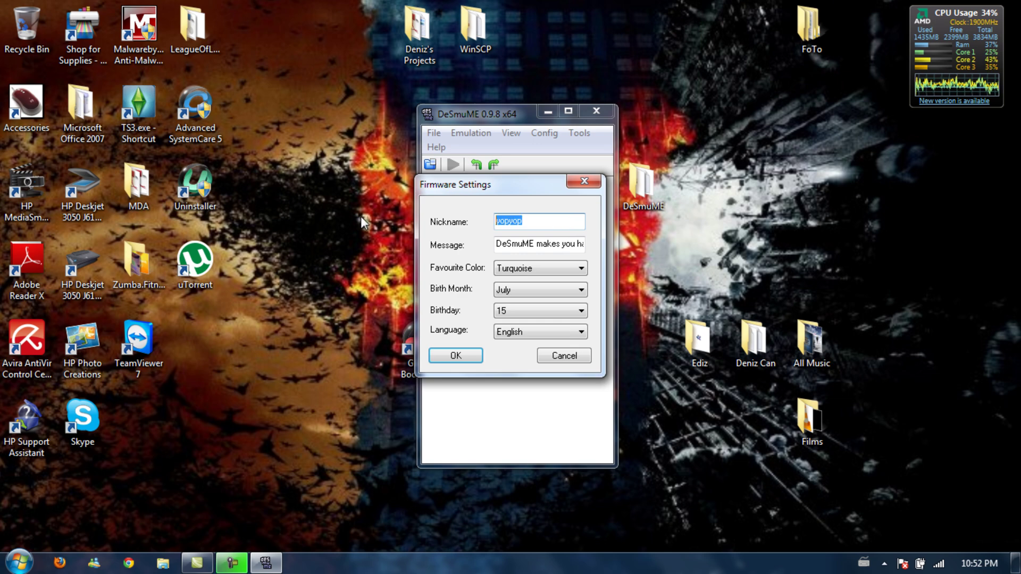
{"action": "type", "text": "Ediz"}
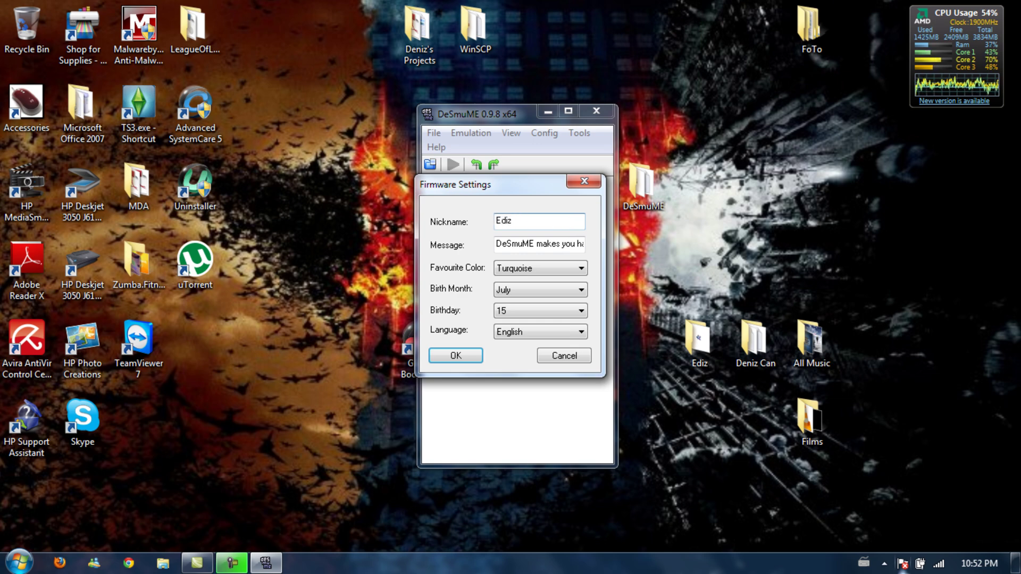
{"action": "key", "text": "Tab"}
{"action": "key", "text": "BackSpace"}
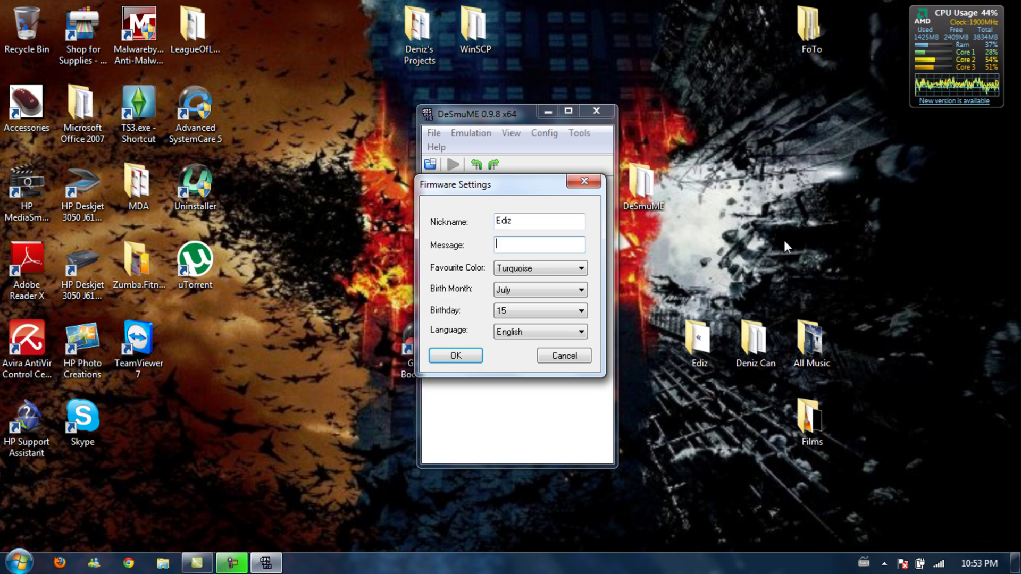
{"action": "type", "text": "poop"}
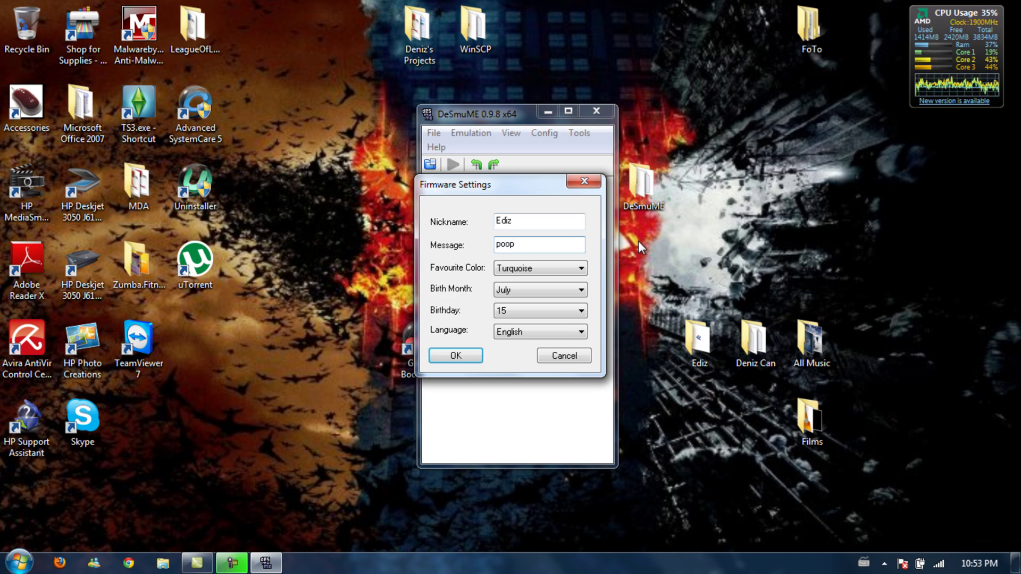
Set the firmware's favourite color to Red, choose the player's birth month and day, and accept the settings
{"action": "left_click", "coordinate": [563, 267]}
{"action": "left_click", "coordinate": [542, 294]}
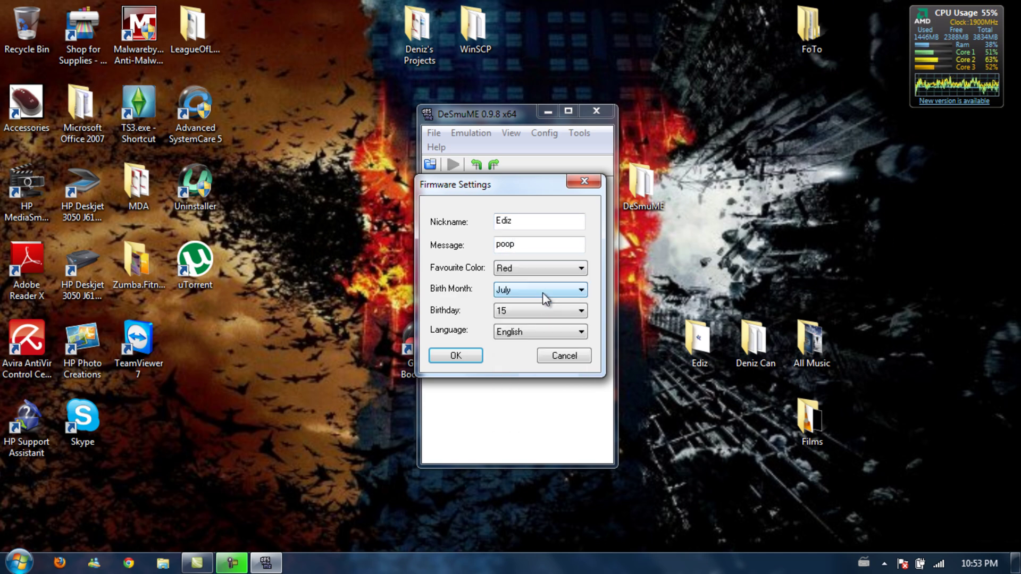
{"action": "left_click", "coordinate": [542, 292]}
{"action": "left_click", "coordinate": [518, 339]}
{"action": "left_click", "coordinate": [527, 313]}
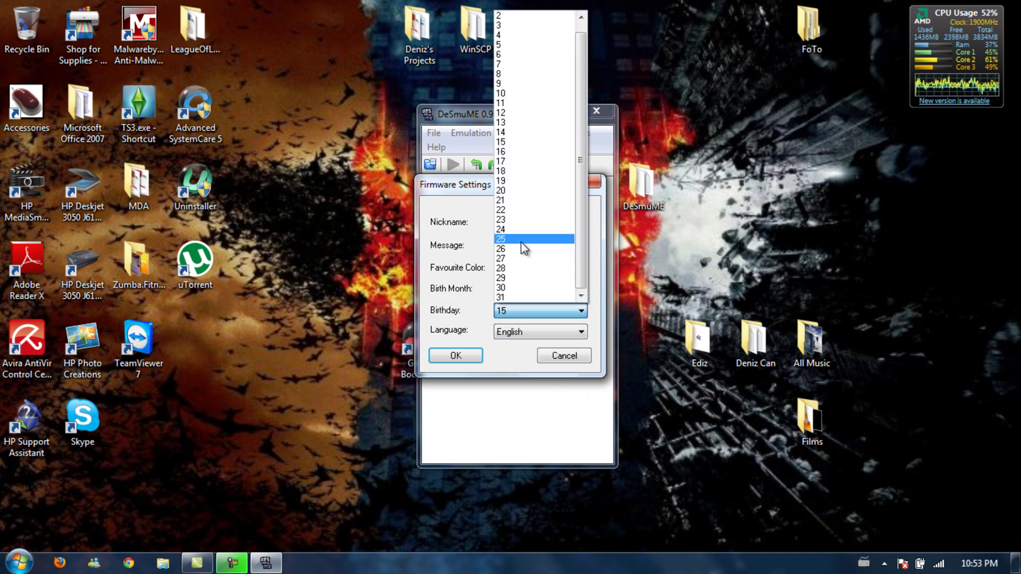
{"action": "left_click", "coordinate": [503, 161]}
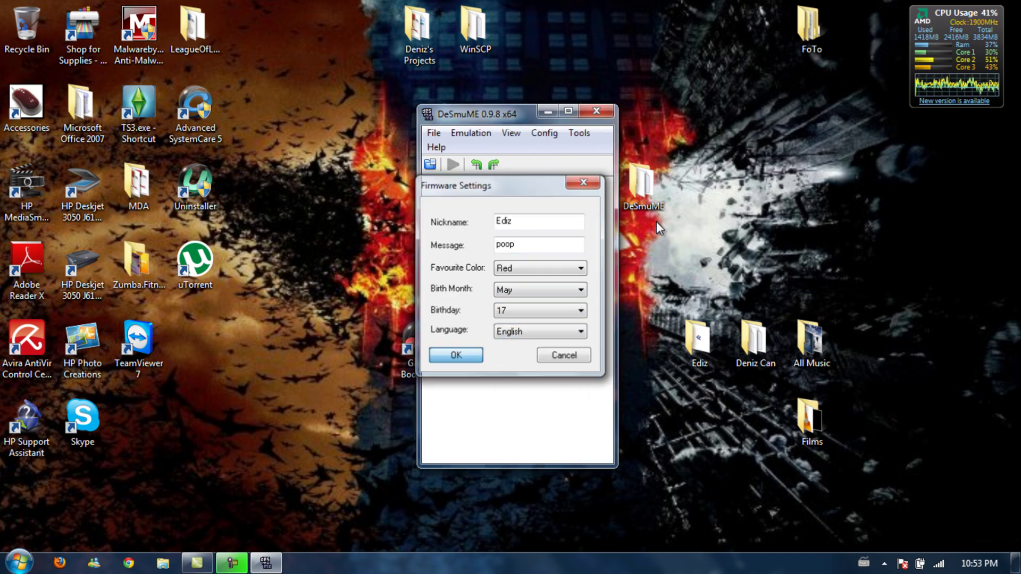
{"action": "key", "text": "Return"}
Disable Advanced Bus-Level Timing in the emulation settings
{"action": "left_click", "coordinate": [557, 130]}
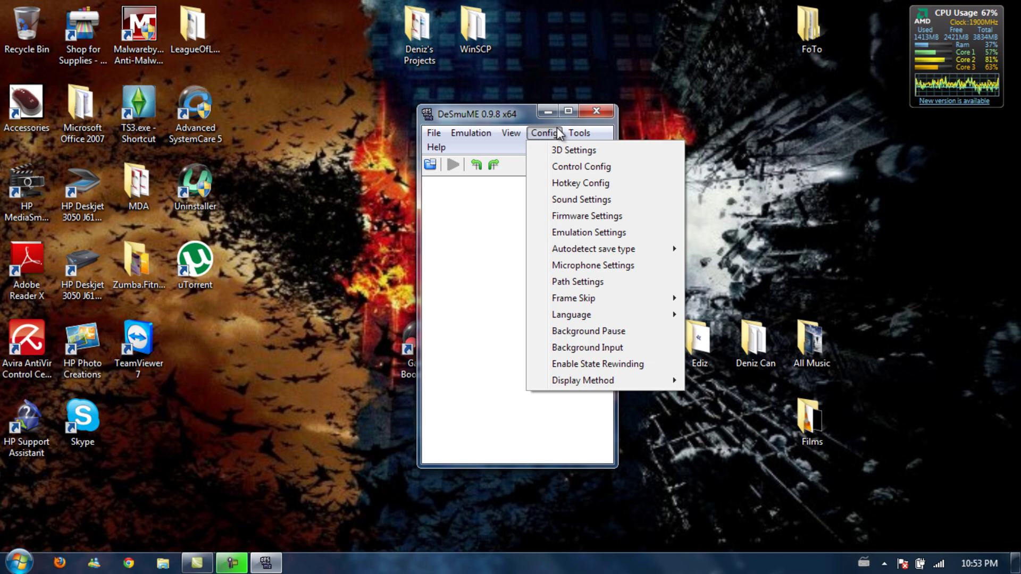
{"action": "left_click", "coordinate": [570, 232]}
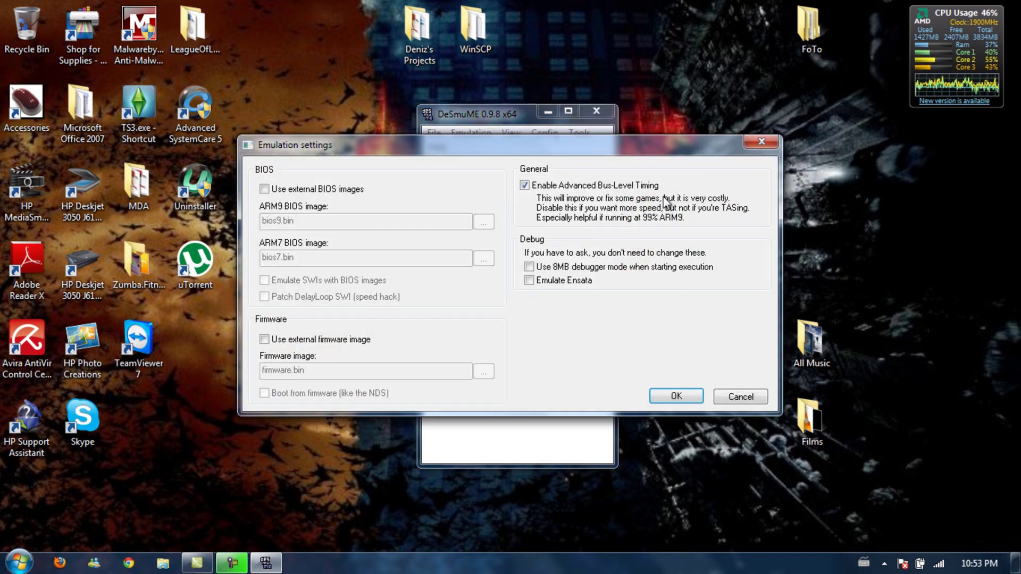
{"action": "left_click", "coordinate": [525, 186]}
{"action": "left_click", "coordinate": [675, 398]}
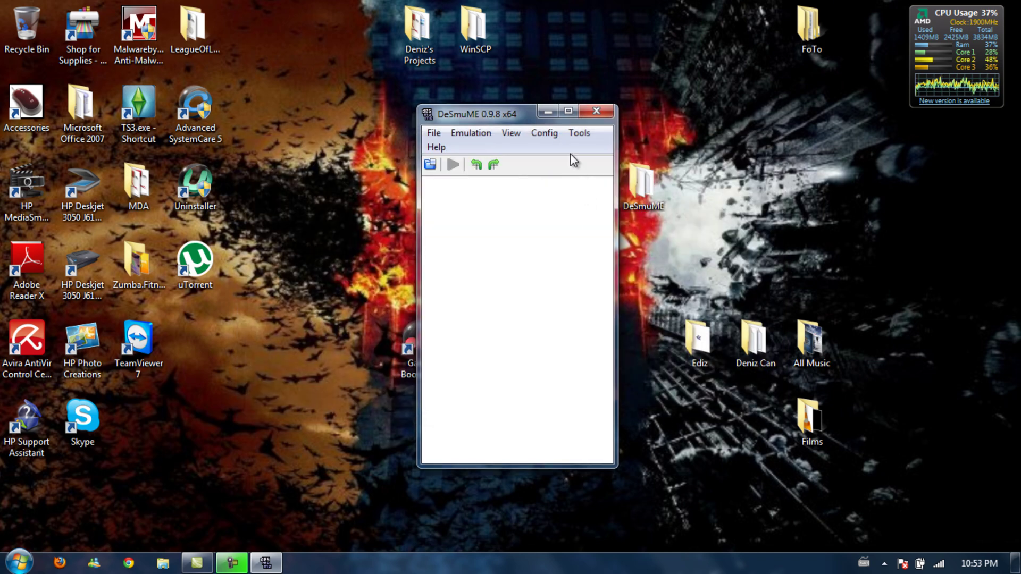
Check the autodetect save type options, and review the microphone simulation settings
{"action": "left_click", "coordinate": [543, 133]}
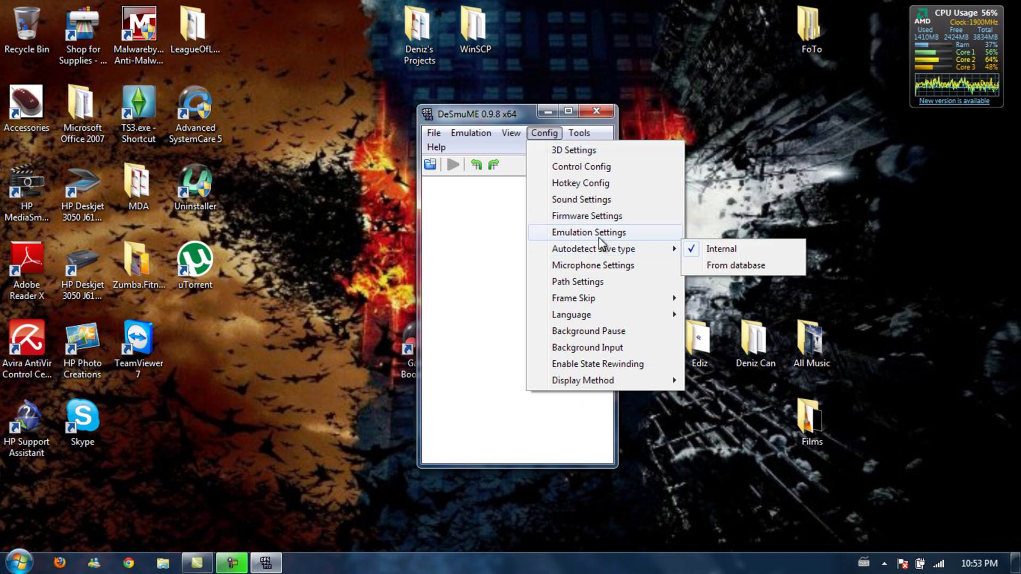
{"action": "mouse_move", "coordinate": [600, 249]}
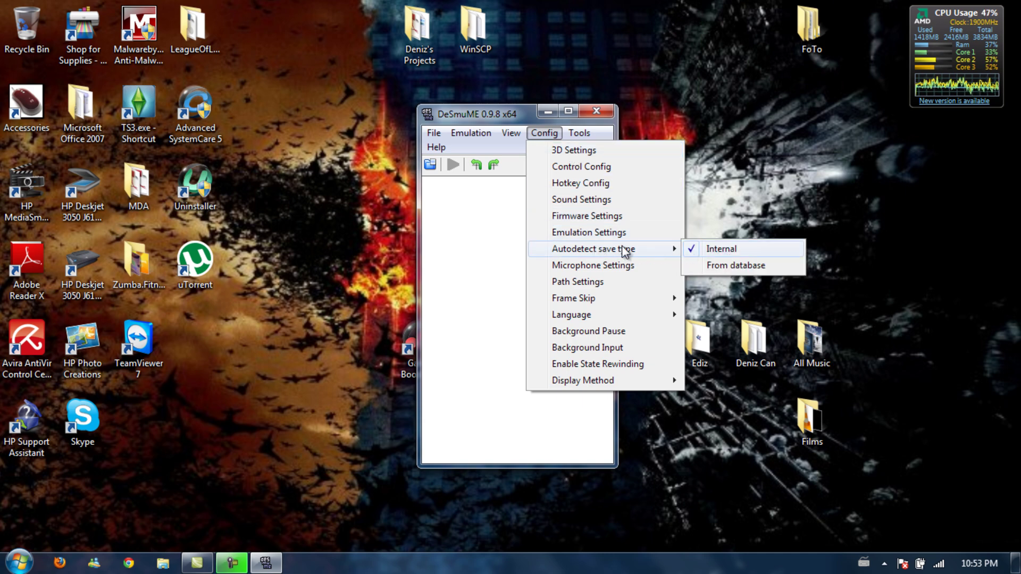
{"action": "left_click", "coordinate": [606, 269]}
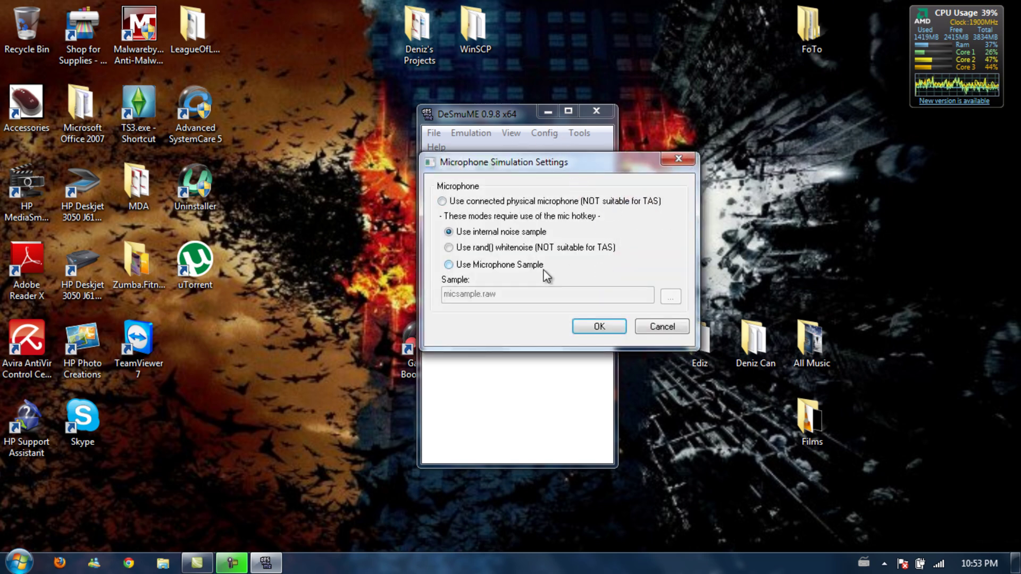
{"action": "left_click", "coordinate": [585, 322]}
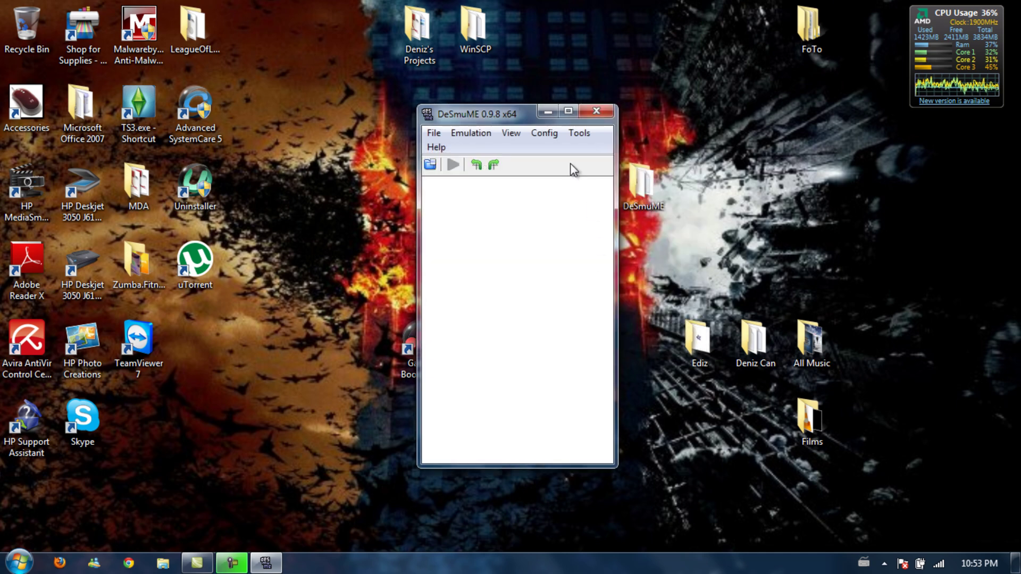
Set the emulator's frame skip to 4
{"action": "left_click", "coordinate": [543, 133]}
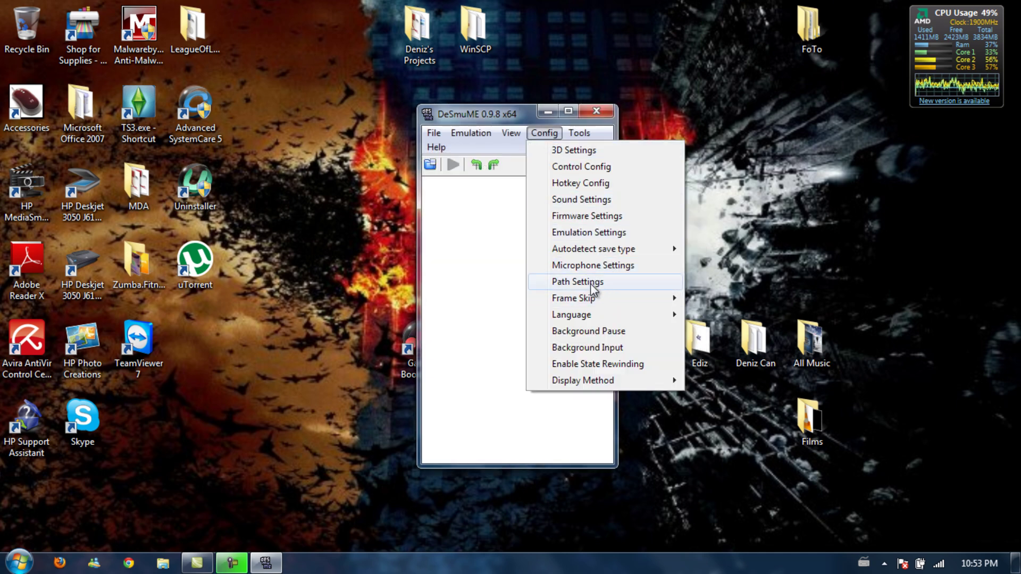
{"action": "mouse_move", "coordinate": [573, 295]}
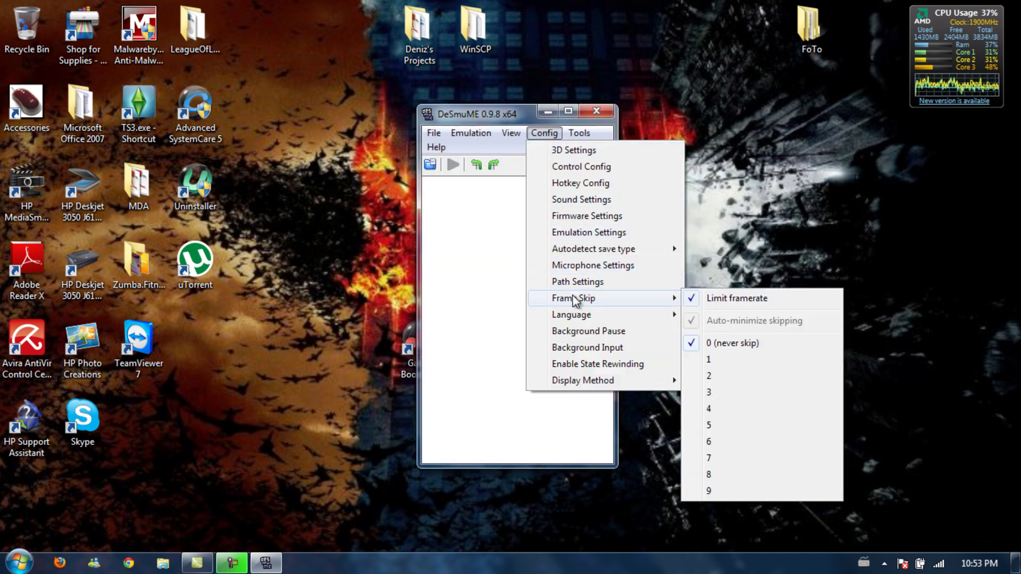
{"action": "left_click", "coordinate": [715, 410]}
{"action": "left_click", "coordinate": [542, 132]}
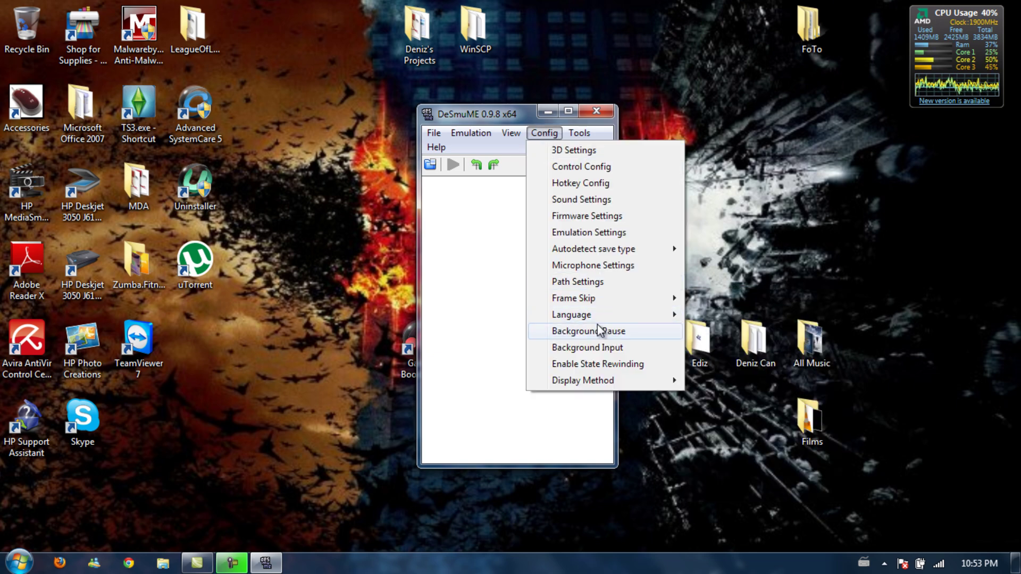
Turn off the frame rate limit in the emulator's frame skip options
{"action": "mouse_move", "coordinate": [598, 295]}
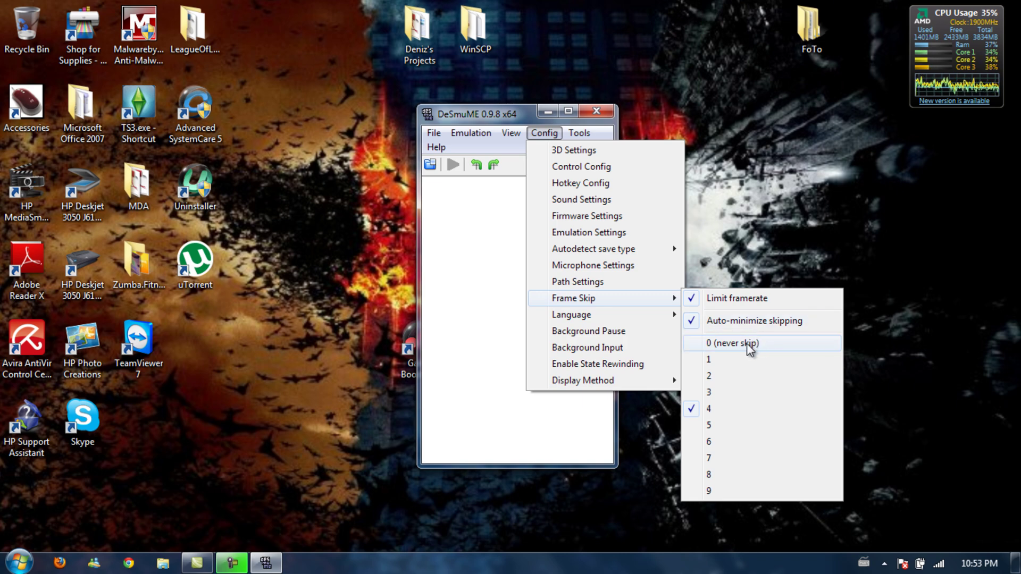
{"action": "left_click", "coordinate": [745, 301]}
{"action": "left_click", "coordinate": [553, 135]}
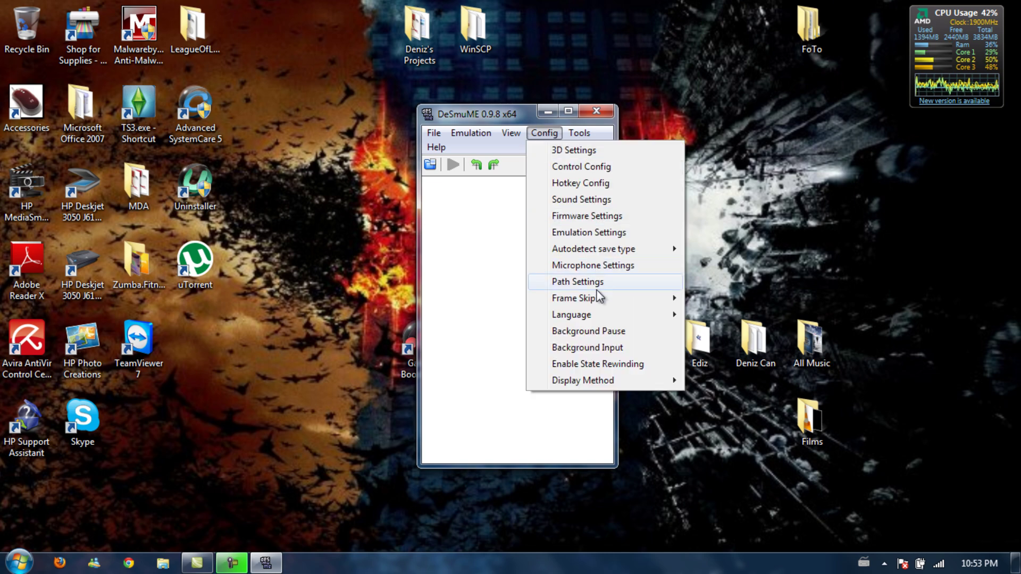
{"action": "mouse_move", "coordinate": [592, 313]}
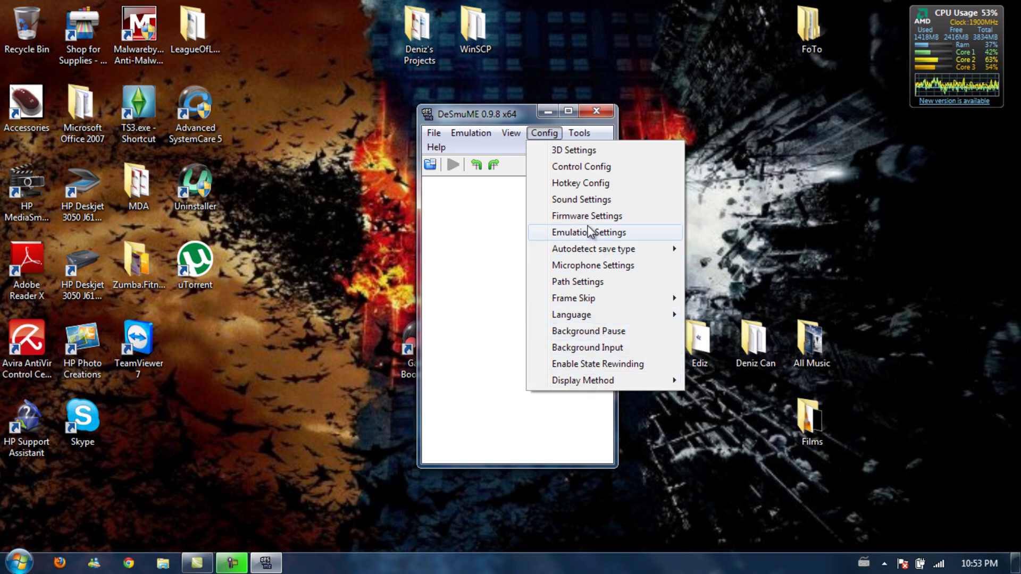
{"action": "mouse_move", "coordinate": [515, 132]}
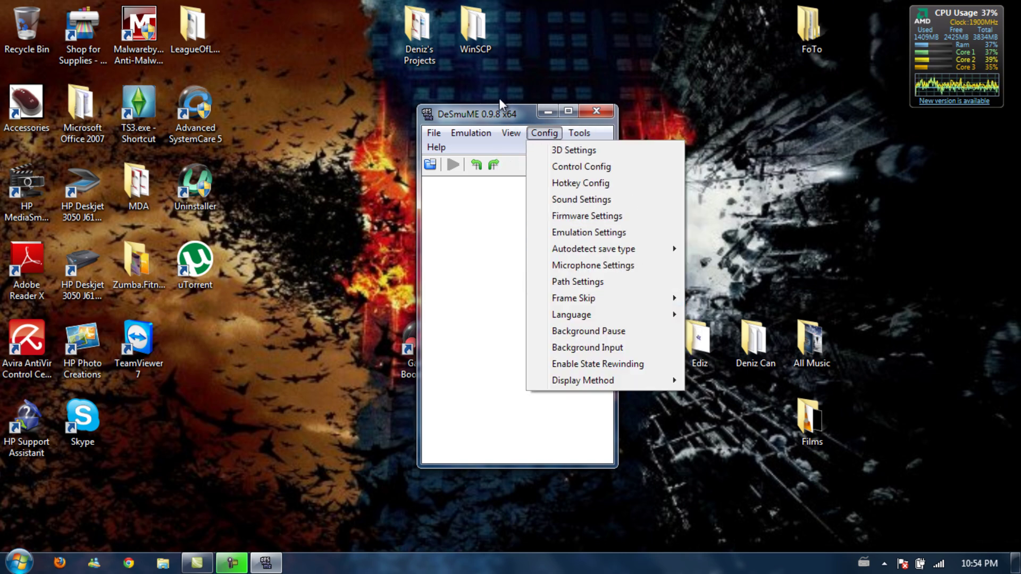
{"action": "left_click", "coordinate": [505, 117]}
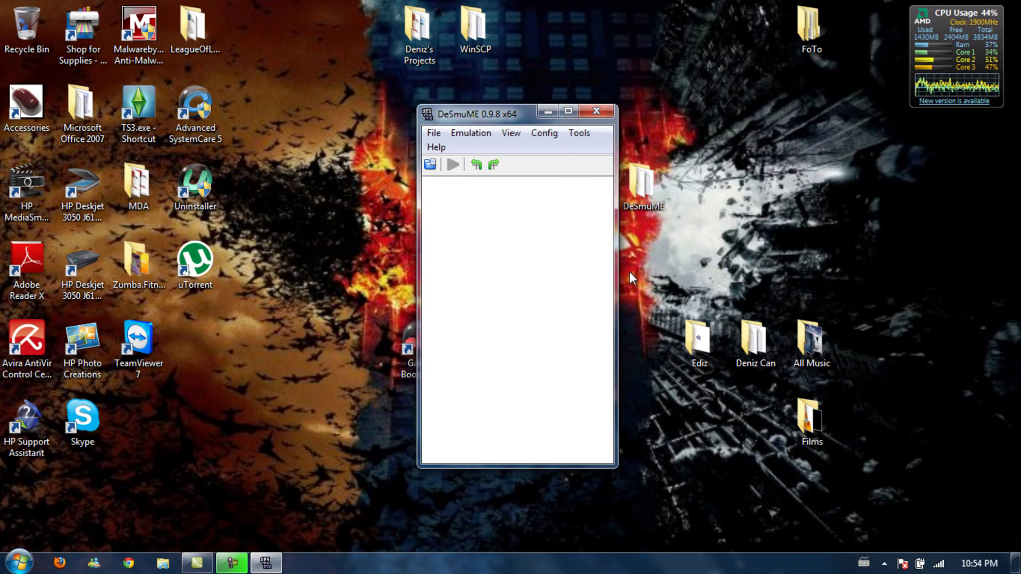
Set the emulator's window size to 1.5x and move the window up so it fits on the desktop
{"action": "left_click", "coordinate": [516, 133]}
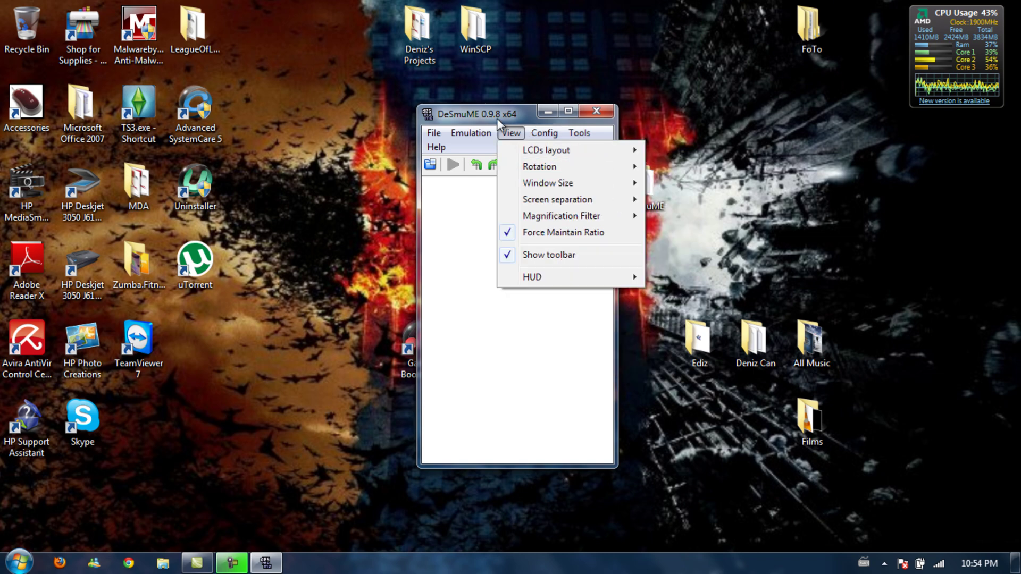
{"action": "mouse_move", "coordinate": [530, 186]}
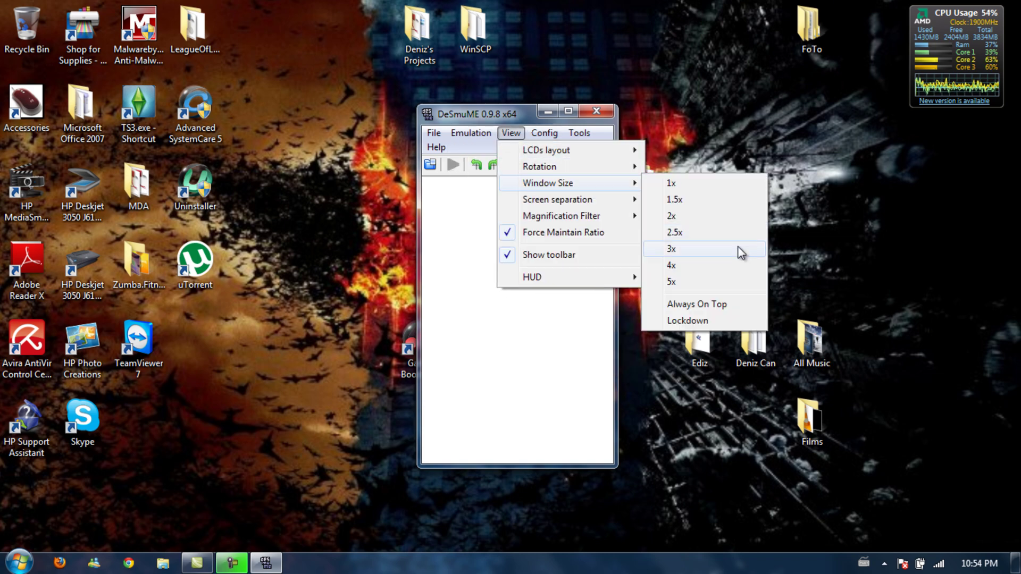
{"action": "left_click", "coordinate": [695, 203]}
{"action": "left_click_drag", "start_coordinate": [532, 113], "coordinate": [484, 59]}
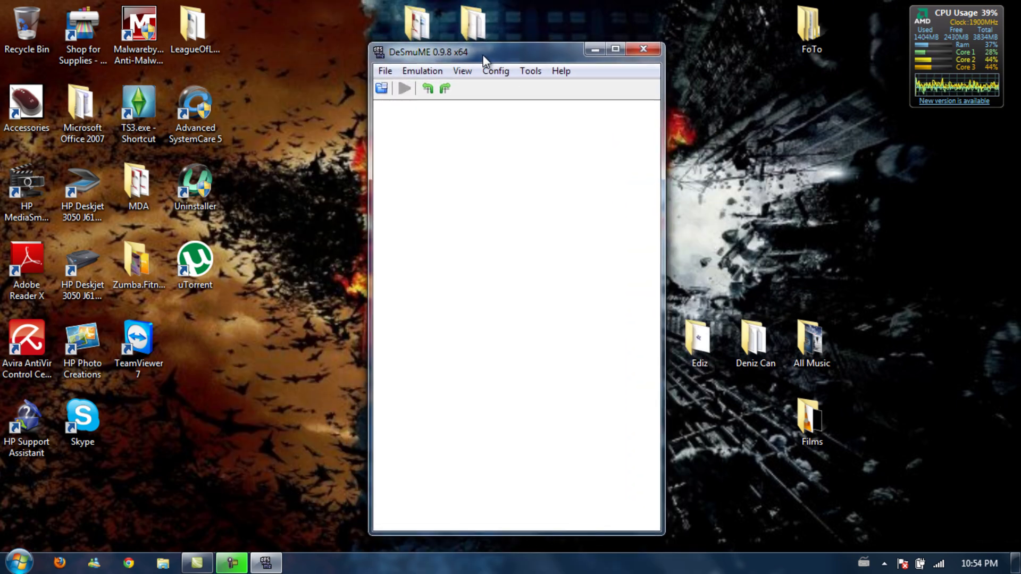
Check the Roms folder in the ROM open dialog without loading a file, and close the emulator
{"action": "left_click", "coordinate": [387, 75]}
{"action": "left_click", "coordinate": [400, 86]}
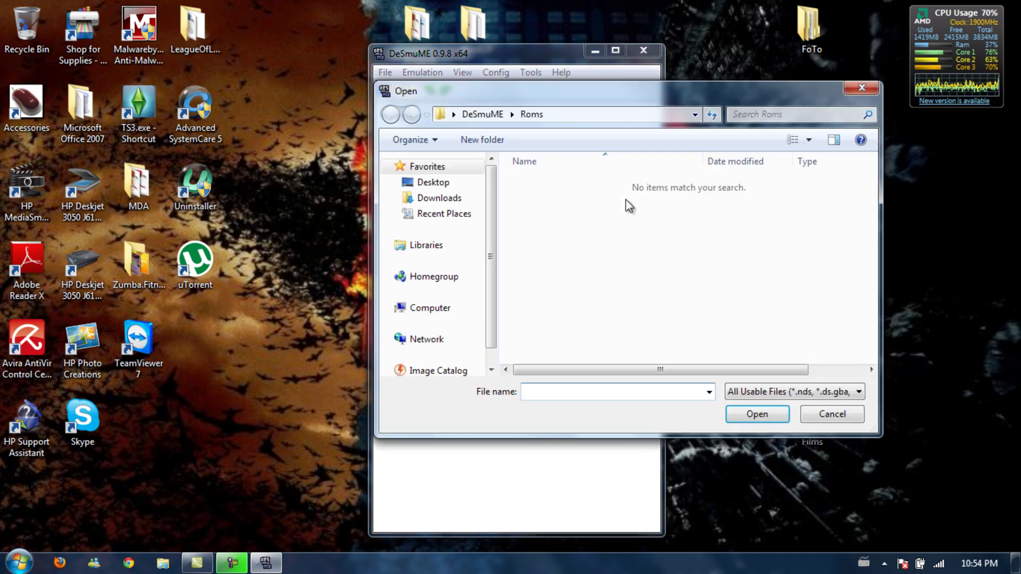
{"action": "left_click_drag", "start_coordinate": [652, 99], "coordinate": [527, 140]}
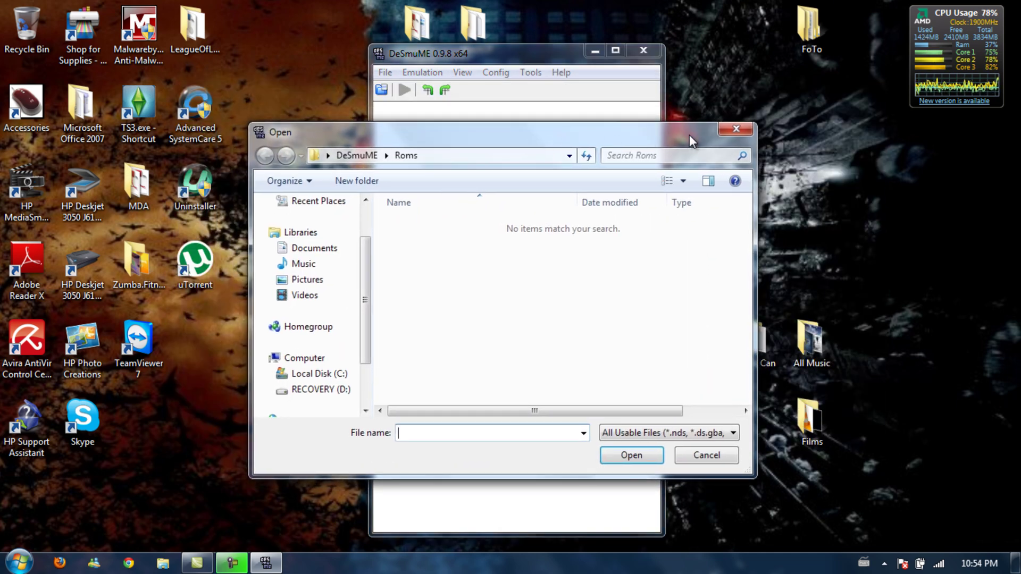
{"action": "left_click", "coordinate": [736, 130]}
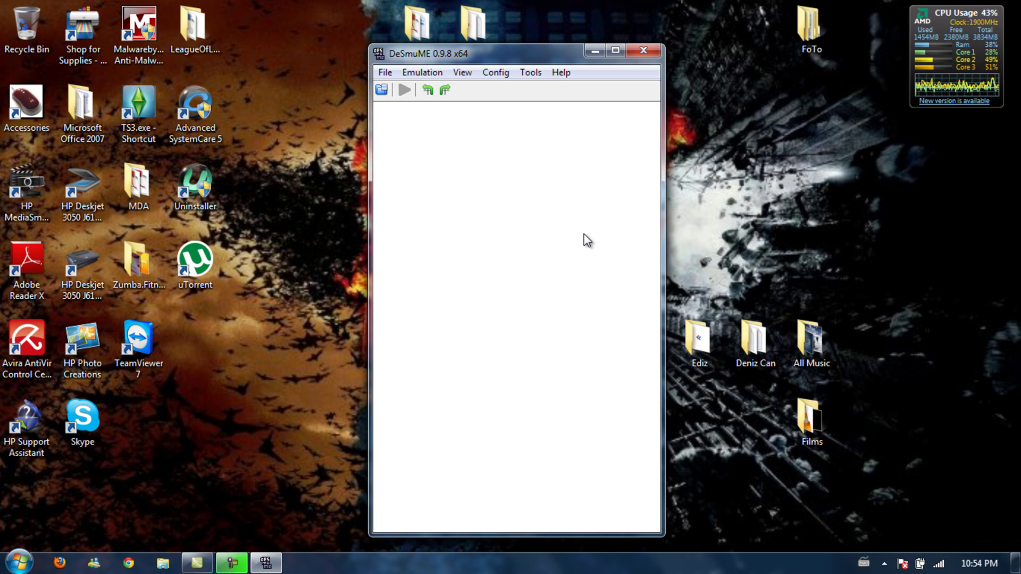
{"action": "left_click", "coordinate": [651, 55]}
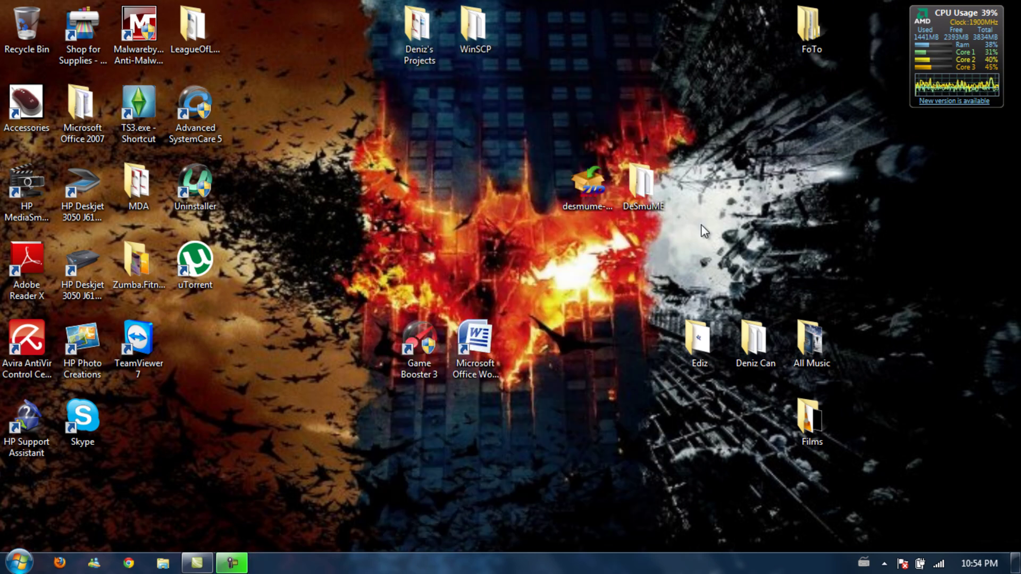